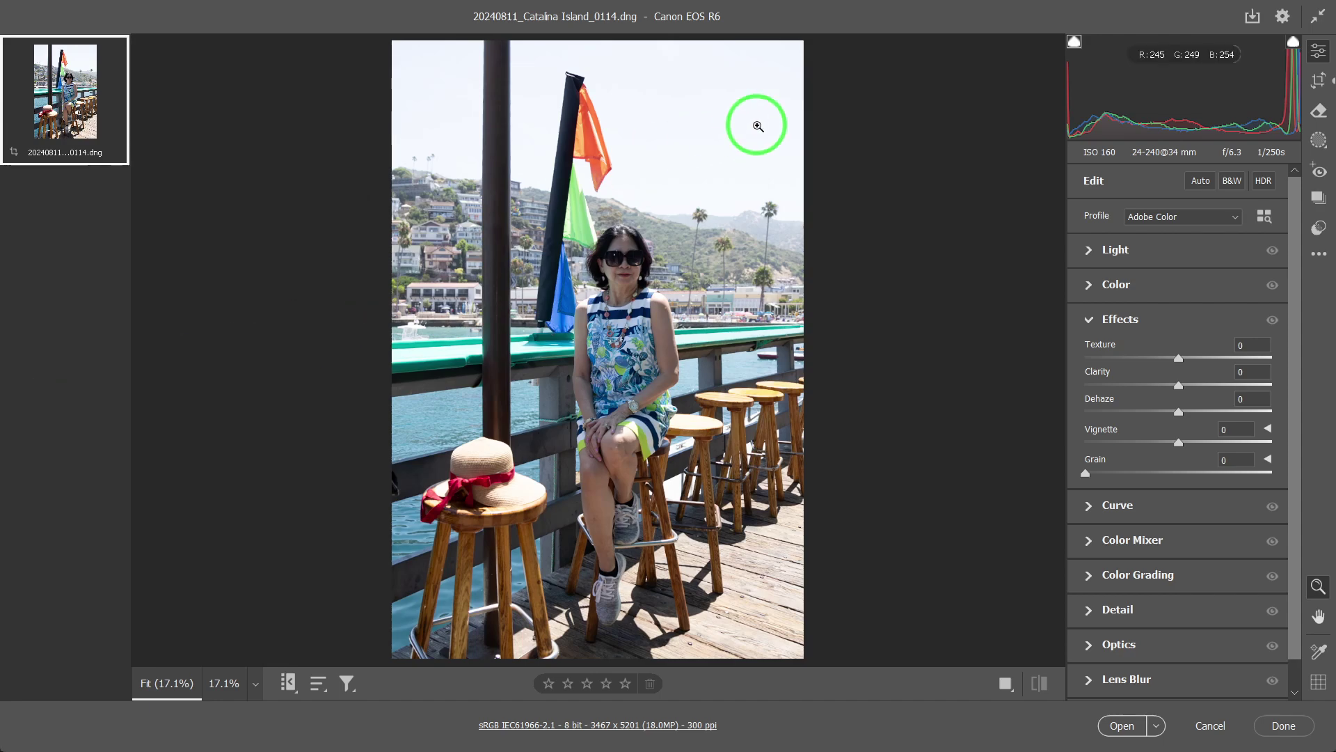
# Create Mask 1 as an automatic Background selection covering everything except the woman.
pyautogui.click(1319, 140)
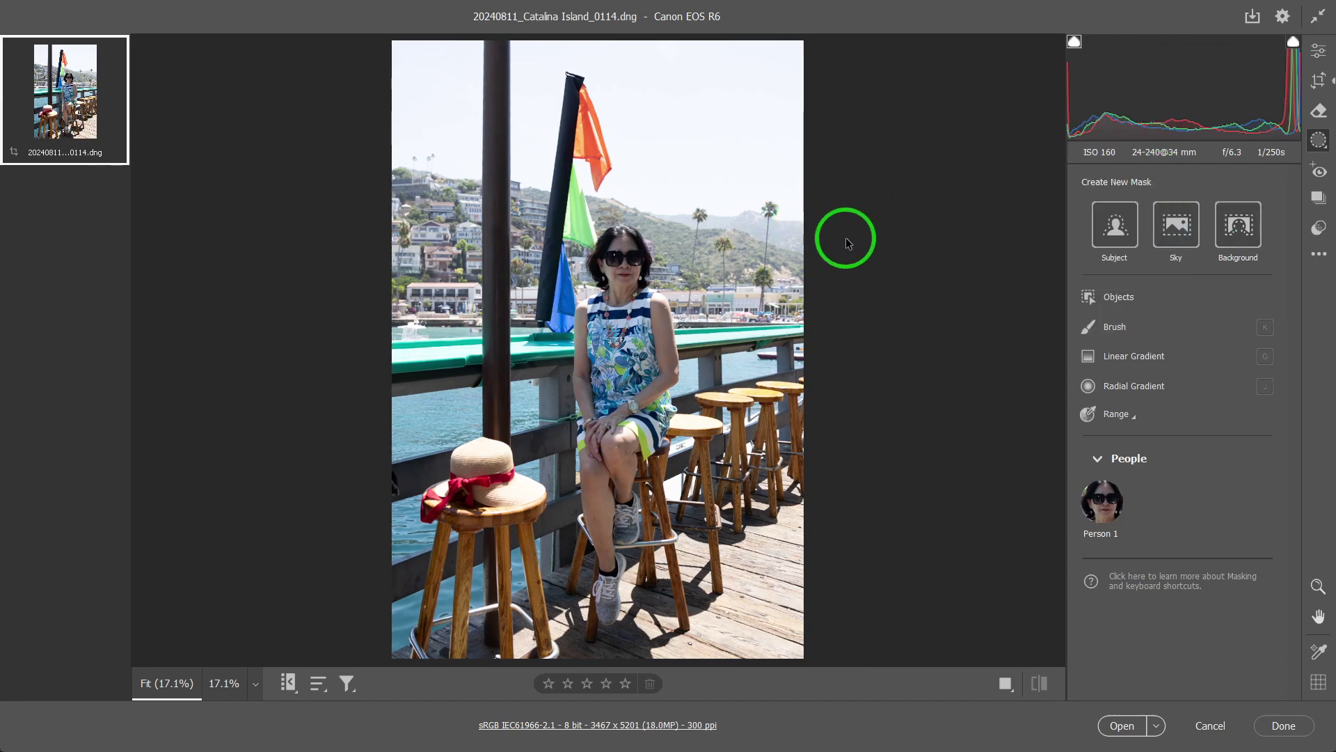
pyautogui.click(1246, 237)
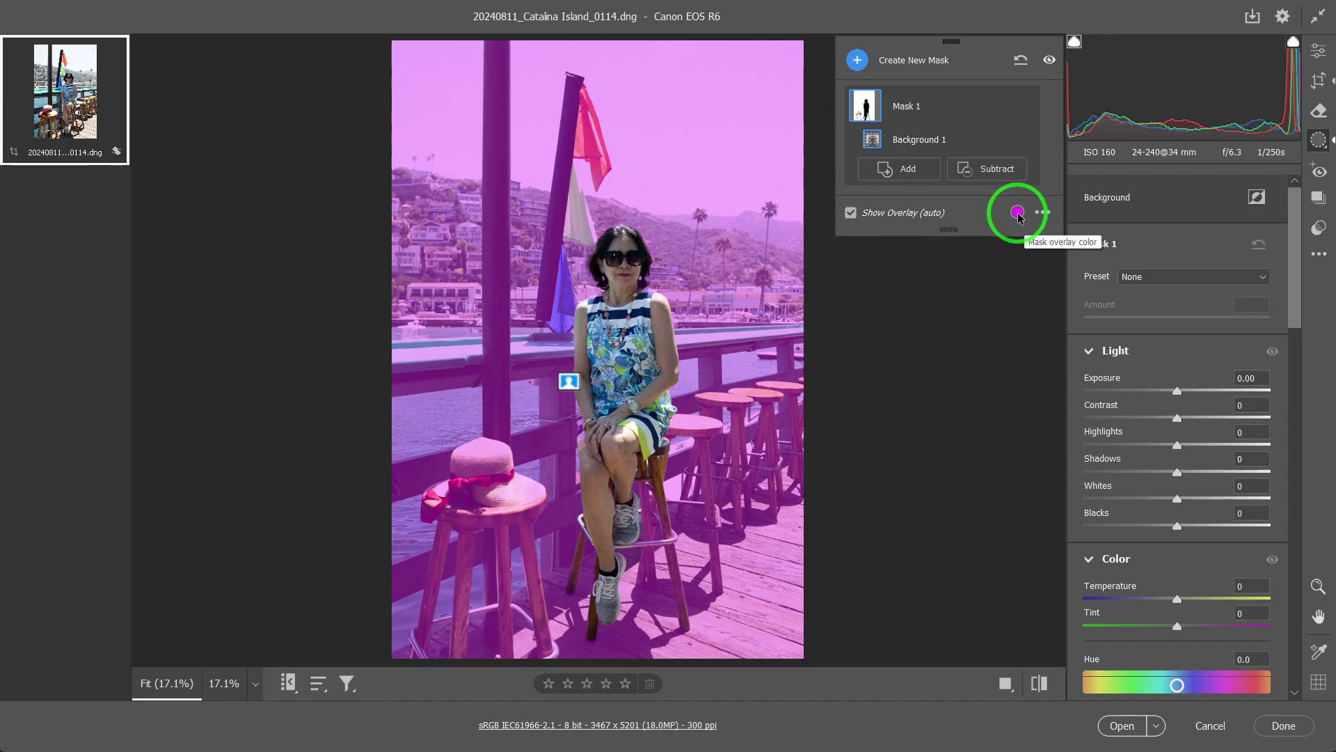
pyautogui.click(1018, 214)
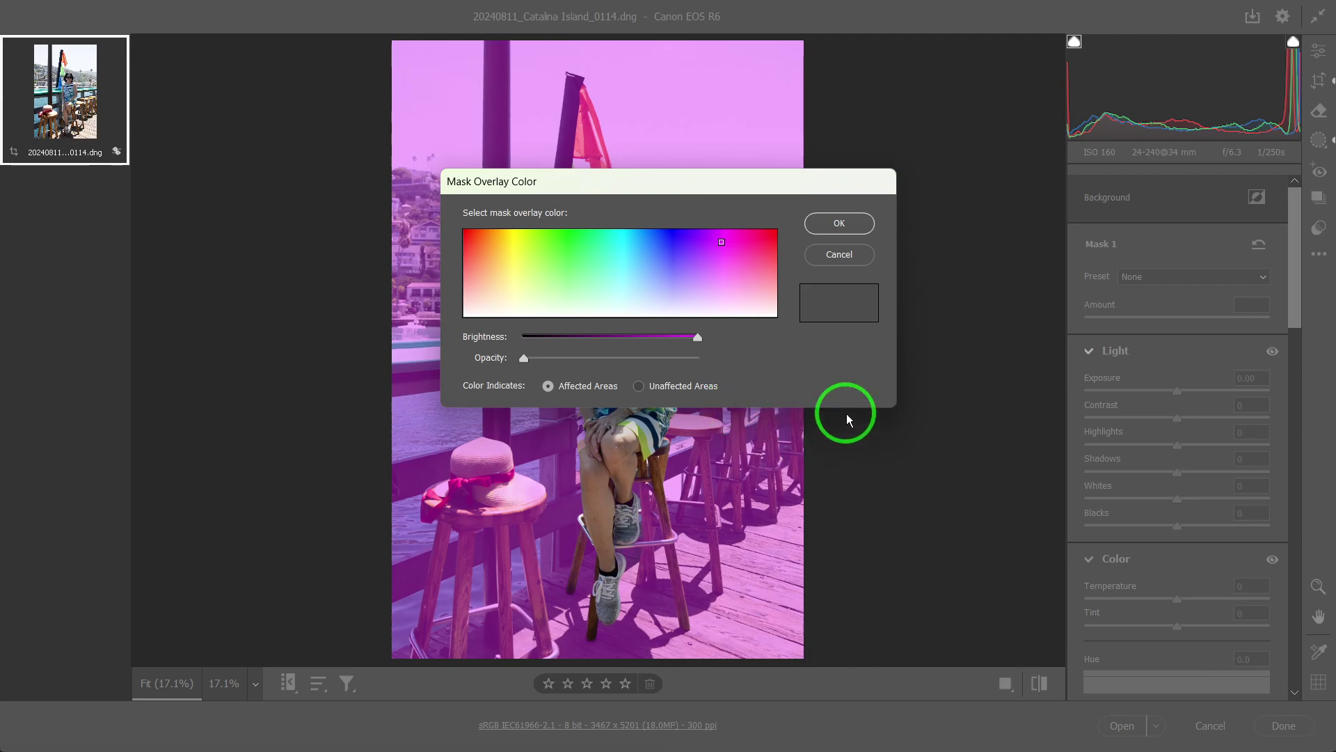
pyautogui.click(852, 226)
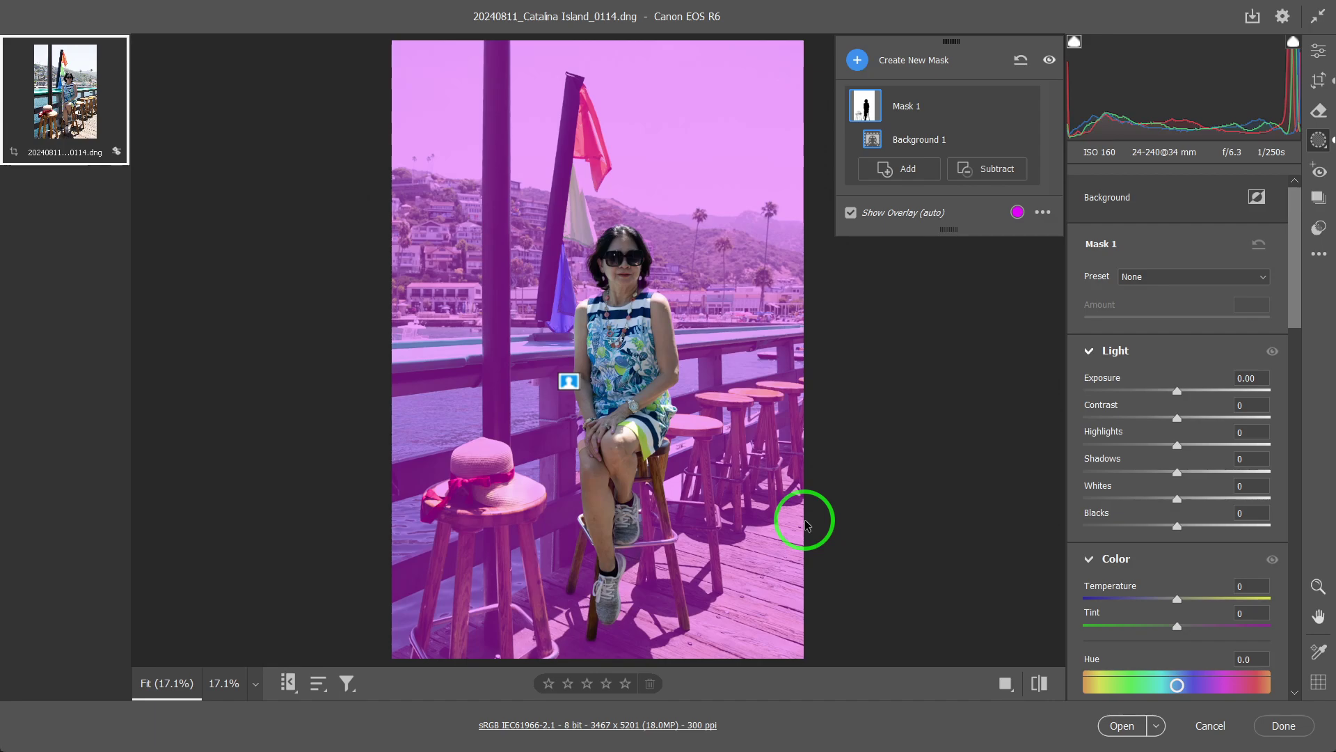
# Reset all masks, mask the woman as Subject, and bring up the Subtract options.
pyautogui.click(1020, 63)
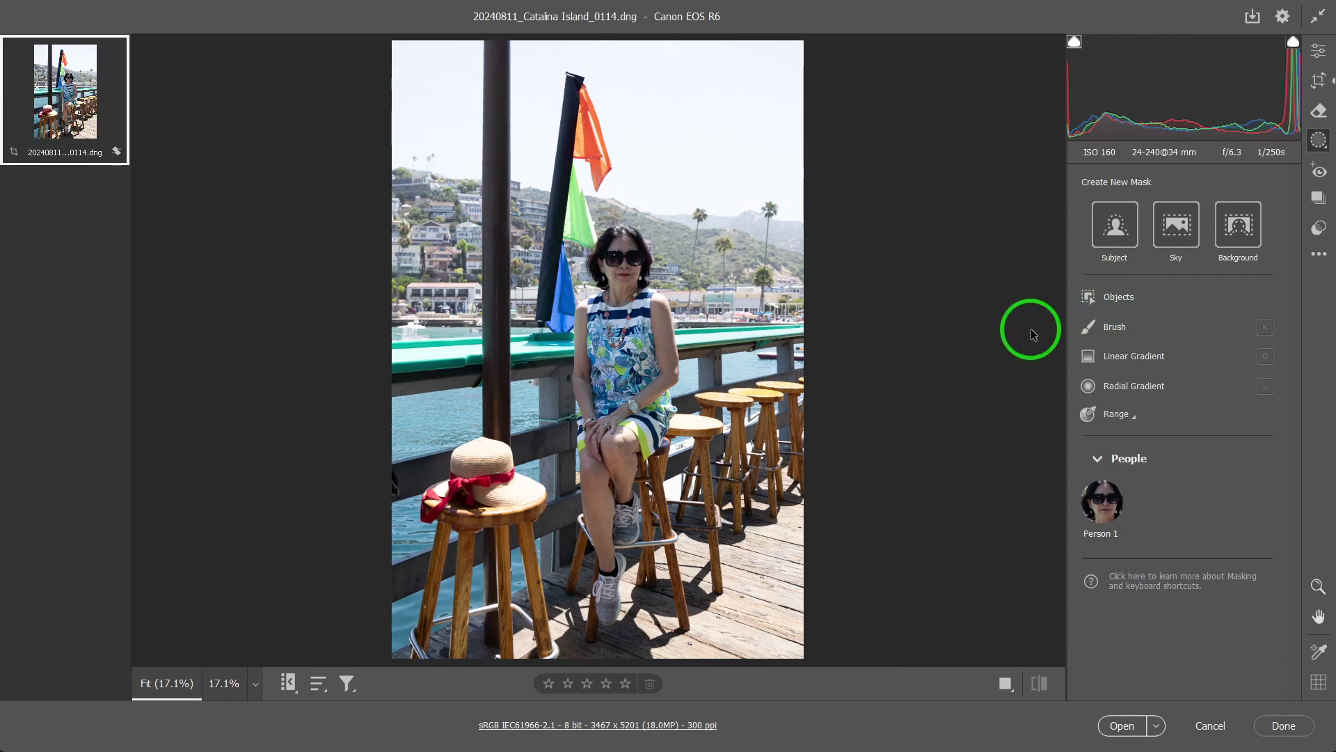
pyautogui.click(1109, 229)
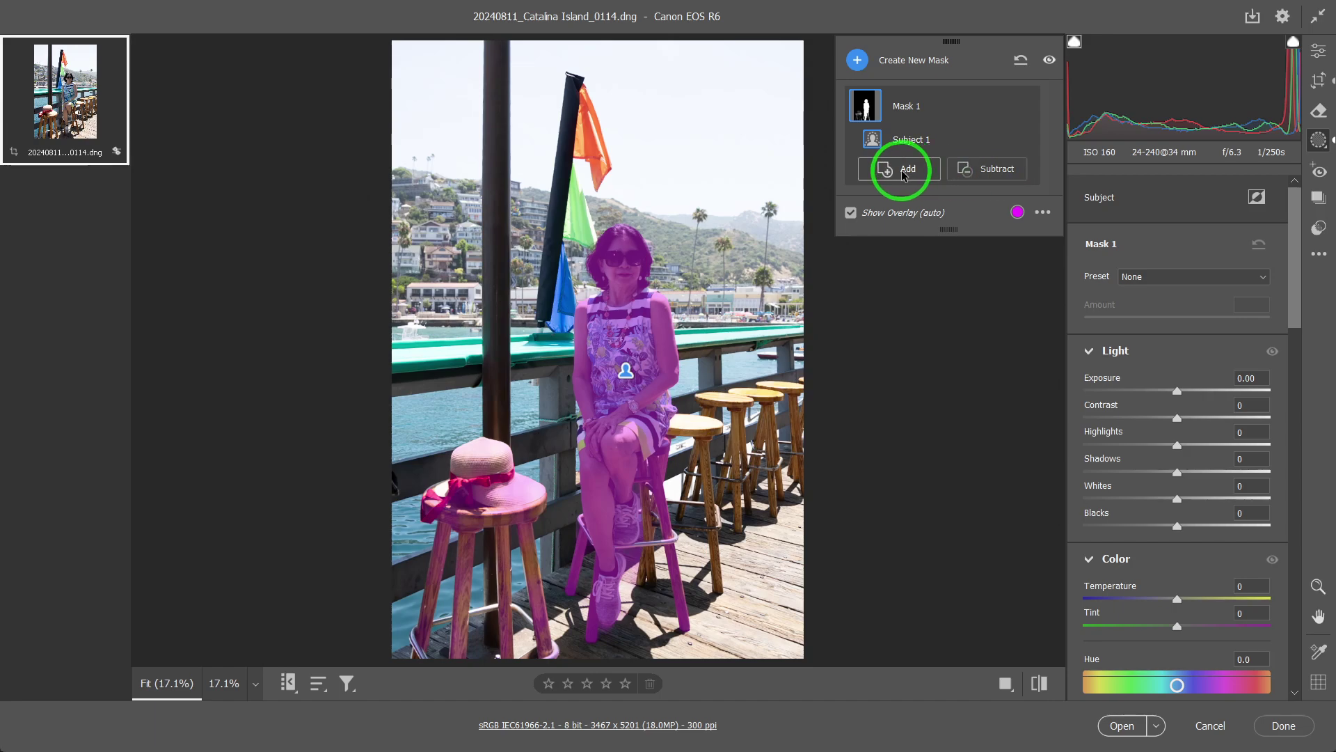
pyautogui.click(997, 174)
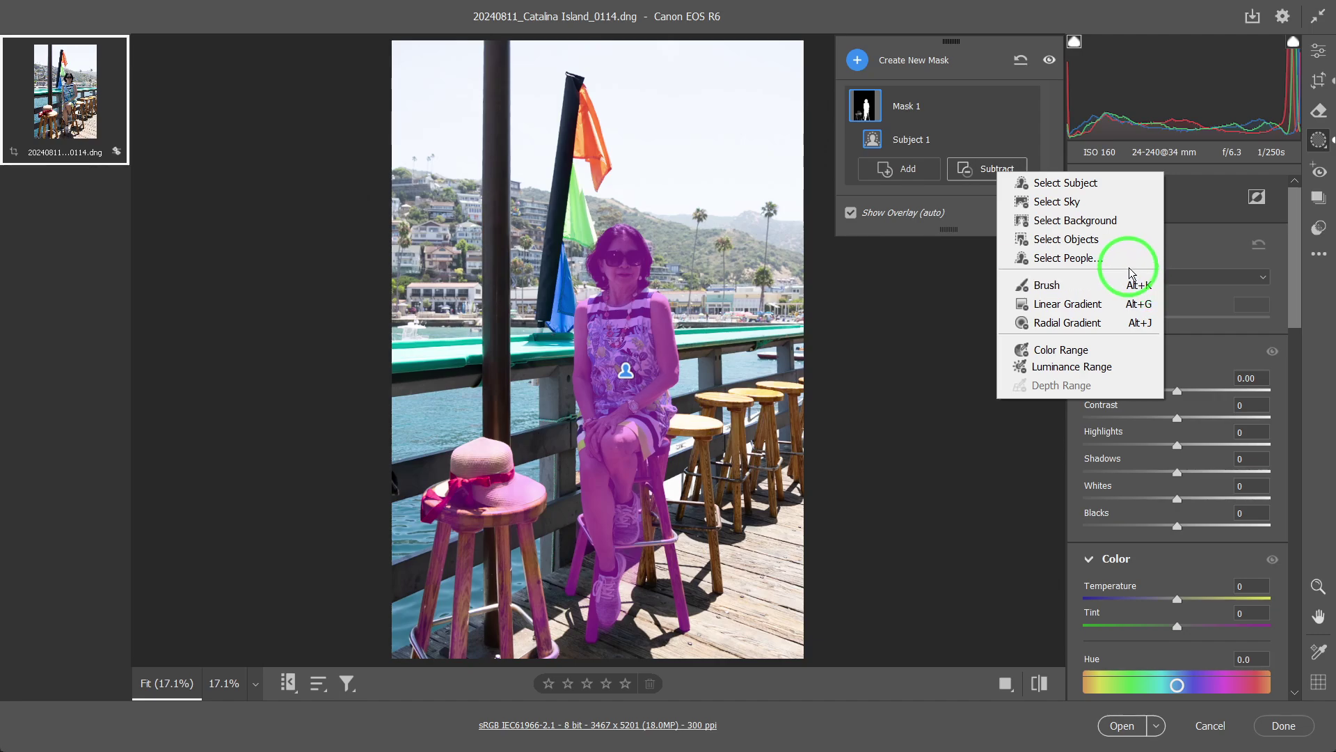
# Subtract the stool with the hat from the subject mask using a Select Objects rectangle.
pyautogui.click(1072, 242)
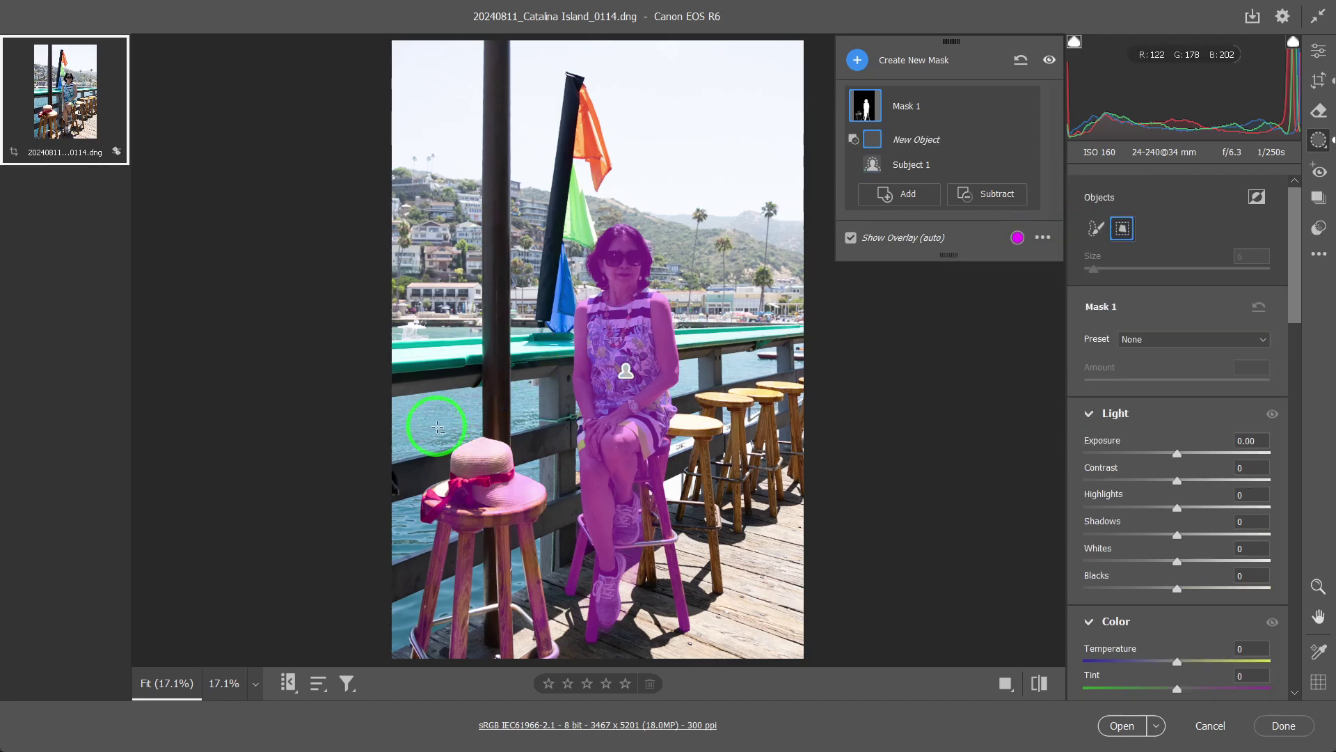
pyautogui.moveTo(413, 423); pyautogui.dragTo(596, 692)
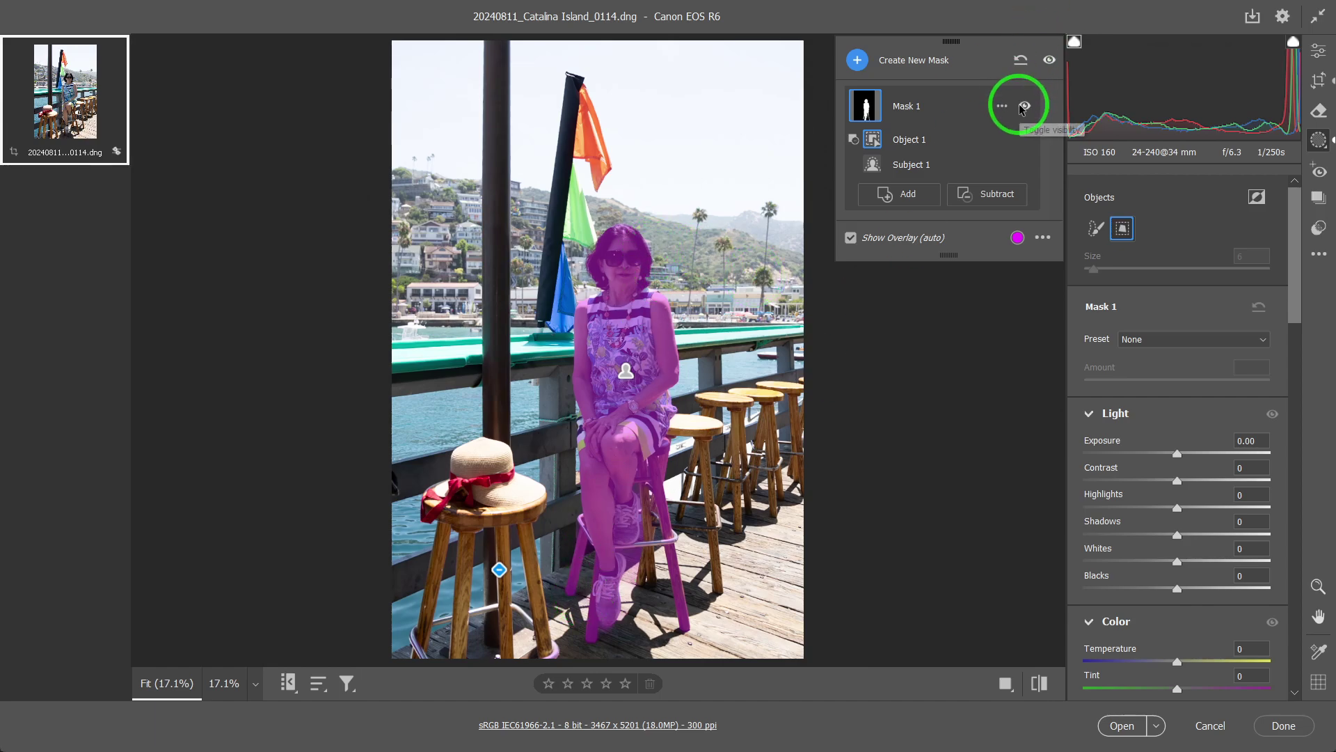
# Clear the masks, create an automatic Sky mask, then reset all masks again.
pyautogui.click(1021, 62)
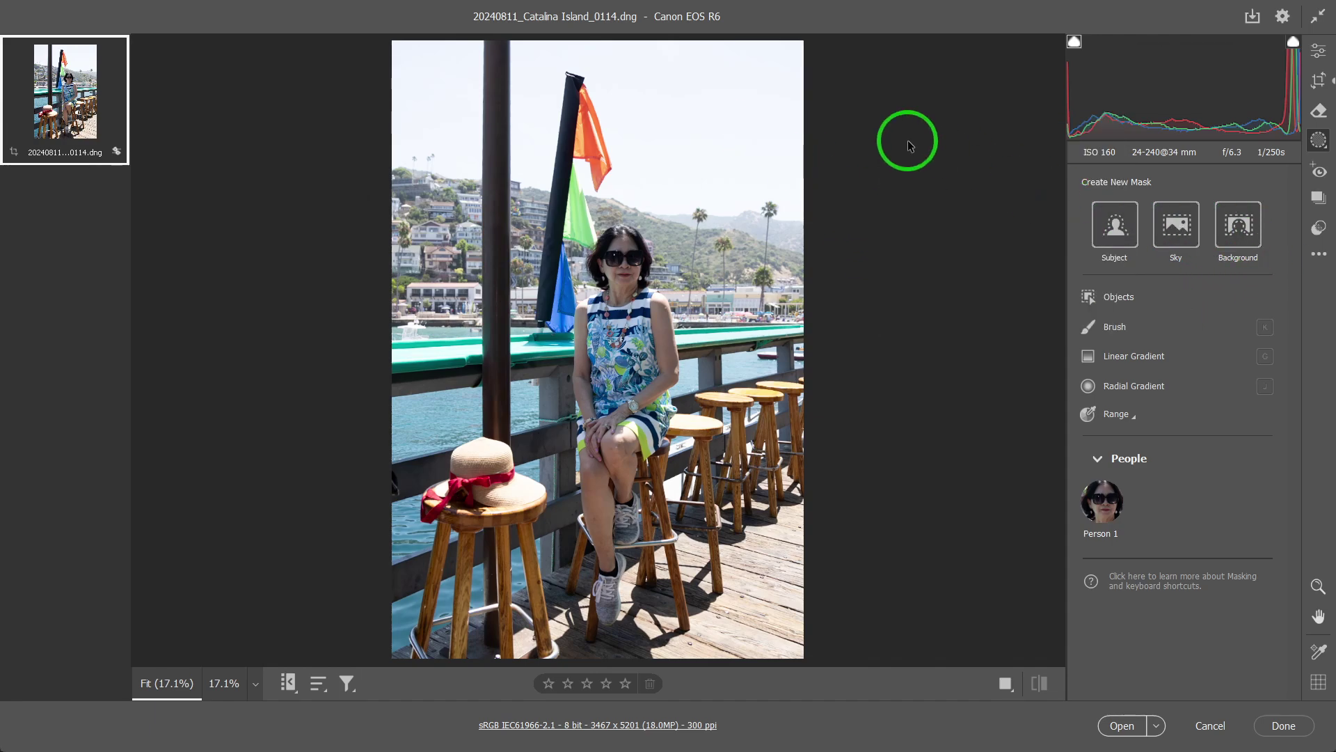
pyautogui.click(1173, 223)
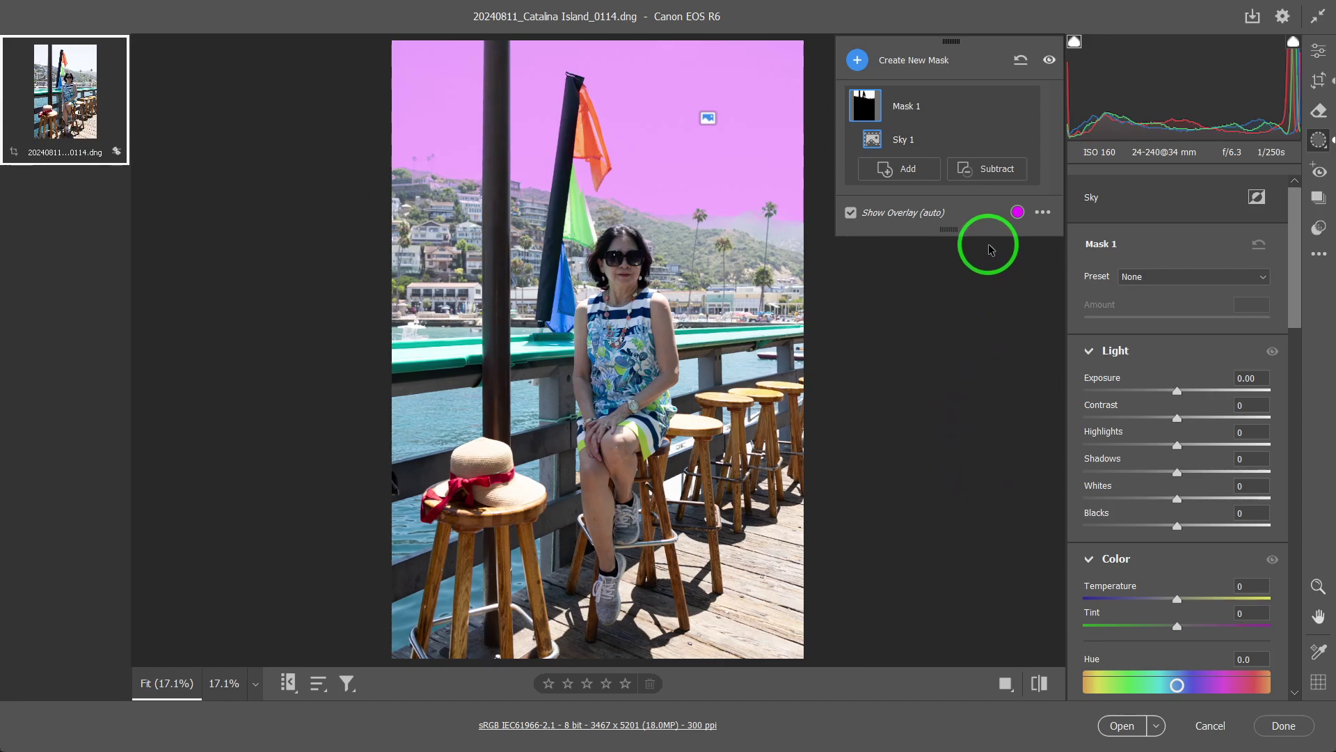
pyautogui.moveTo(1025, 109)
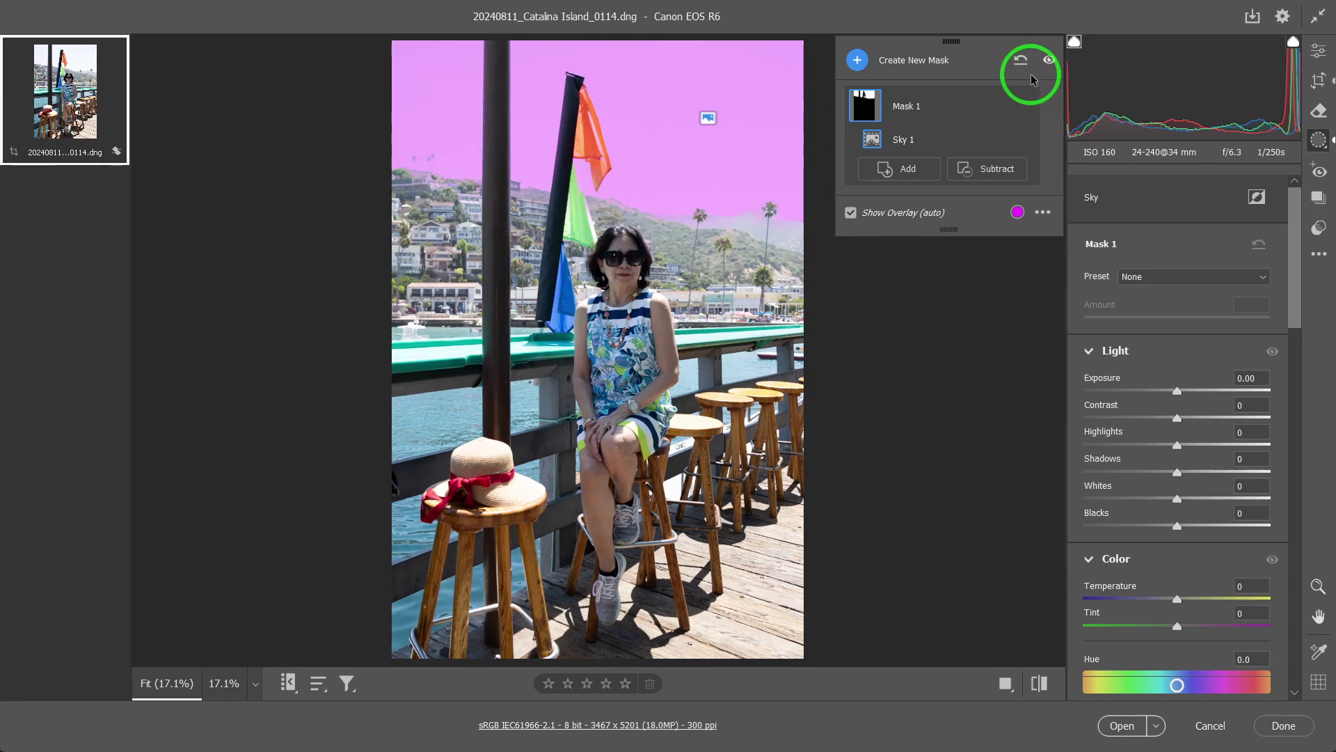
pyautogui.click(1020, 58)
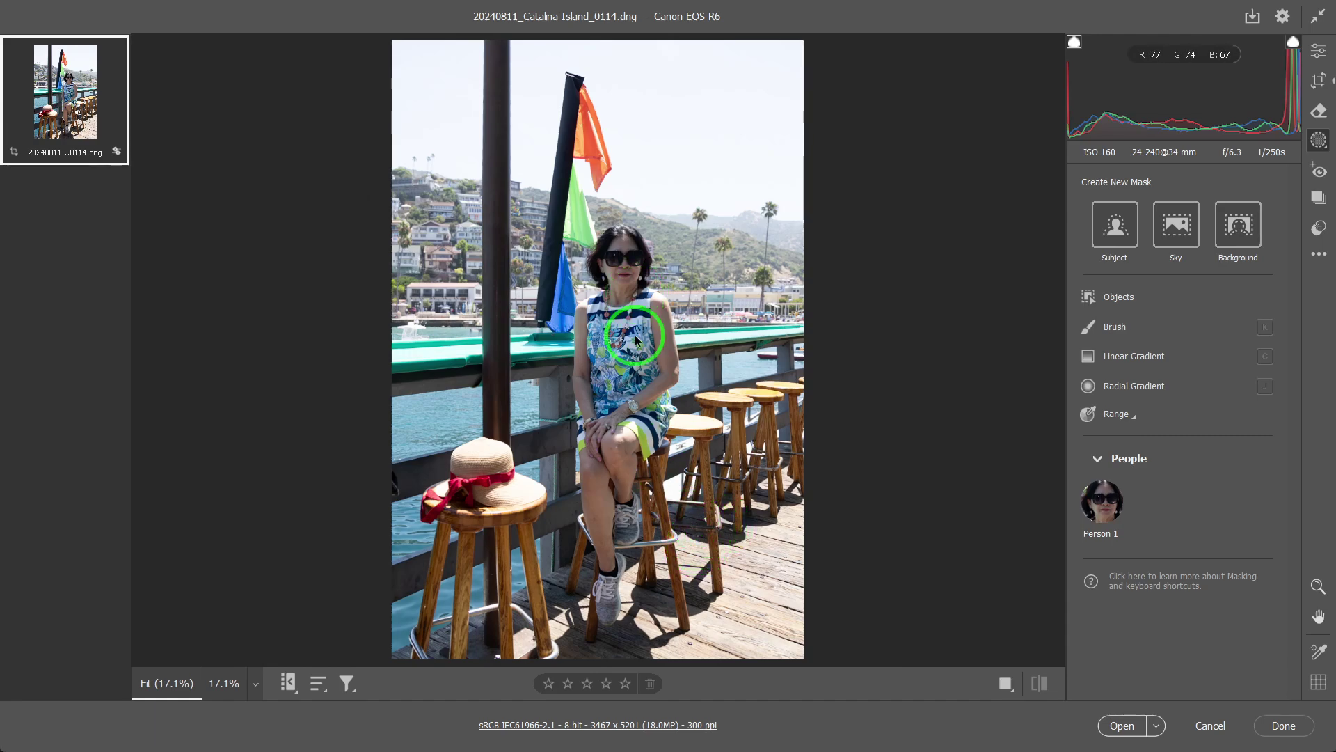
# Set Person 1's mask options to only Facial Skin, unticking Entire Person, Body Skin and Clothes.
pyautogui.click(1100, 497)
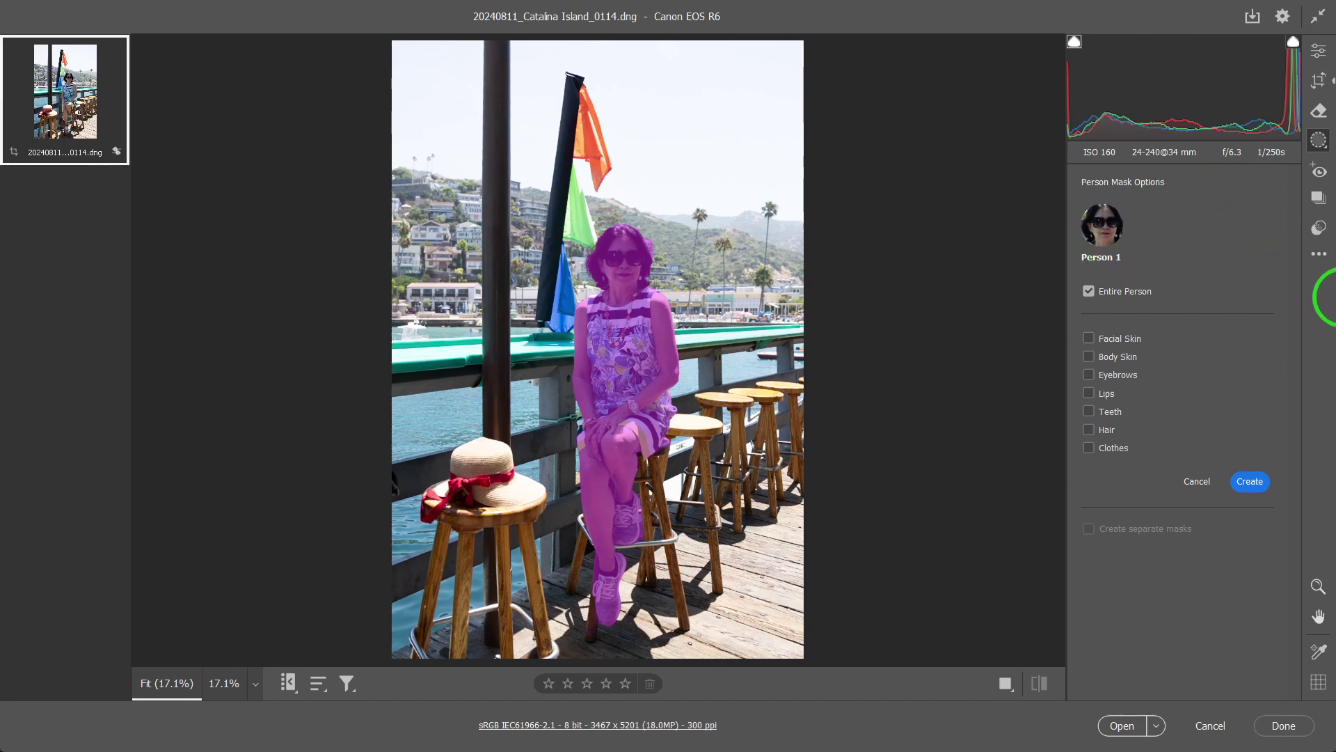
pyautogui.click(1088, 291)
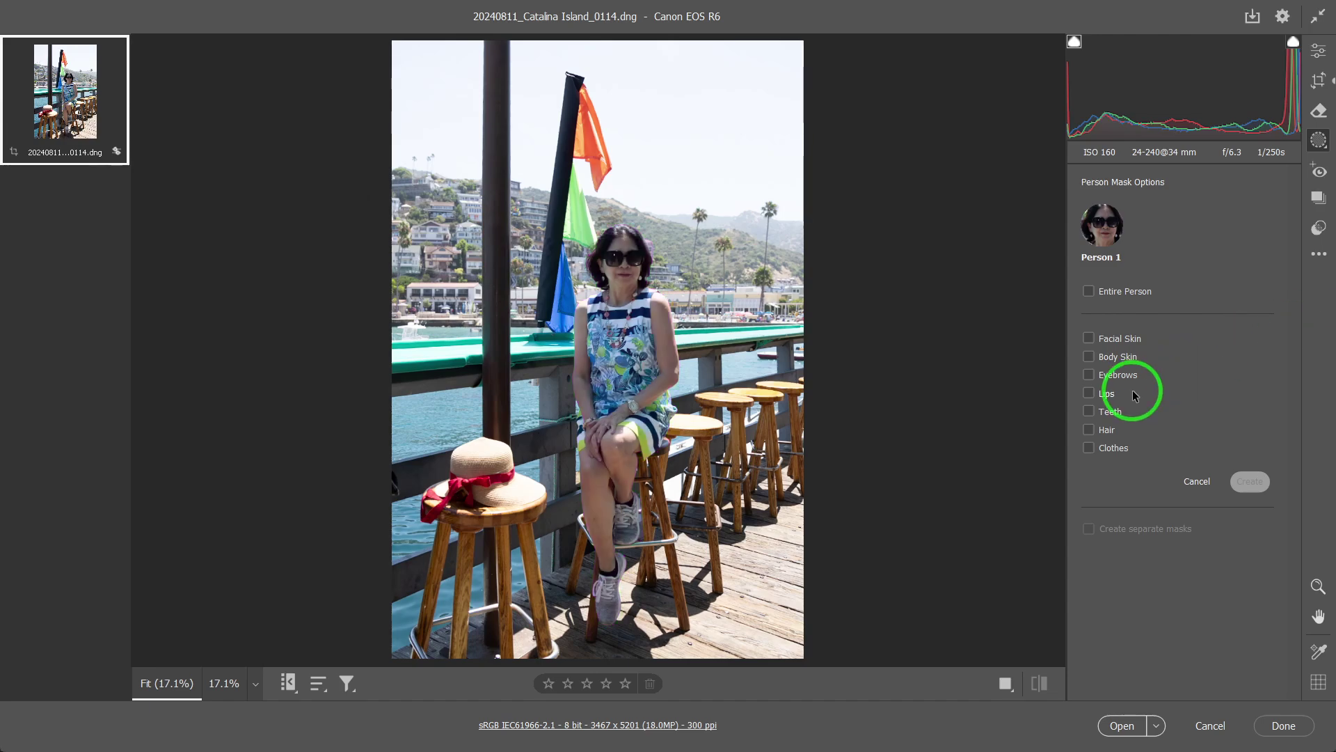
pyautogui.click(1089, 338)
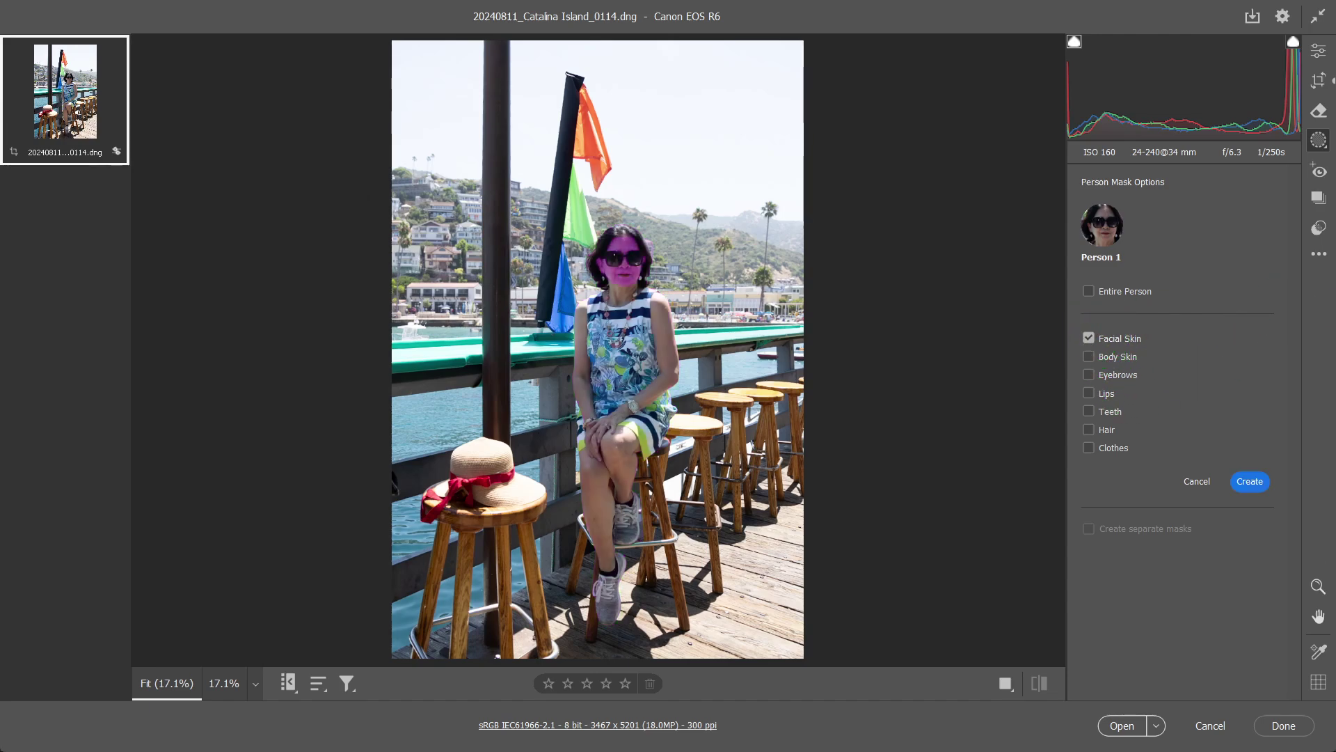
pyautogui.click(1088, 356)
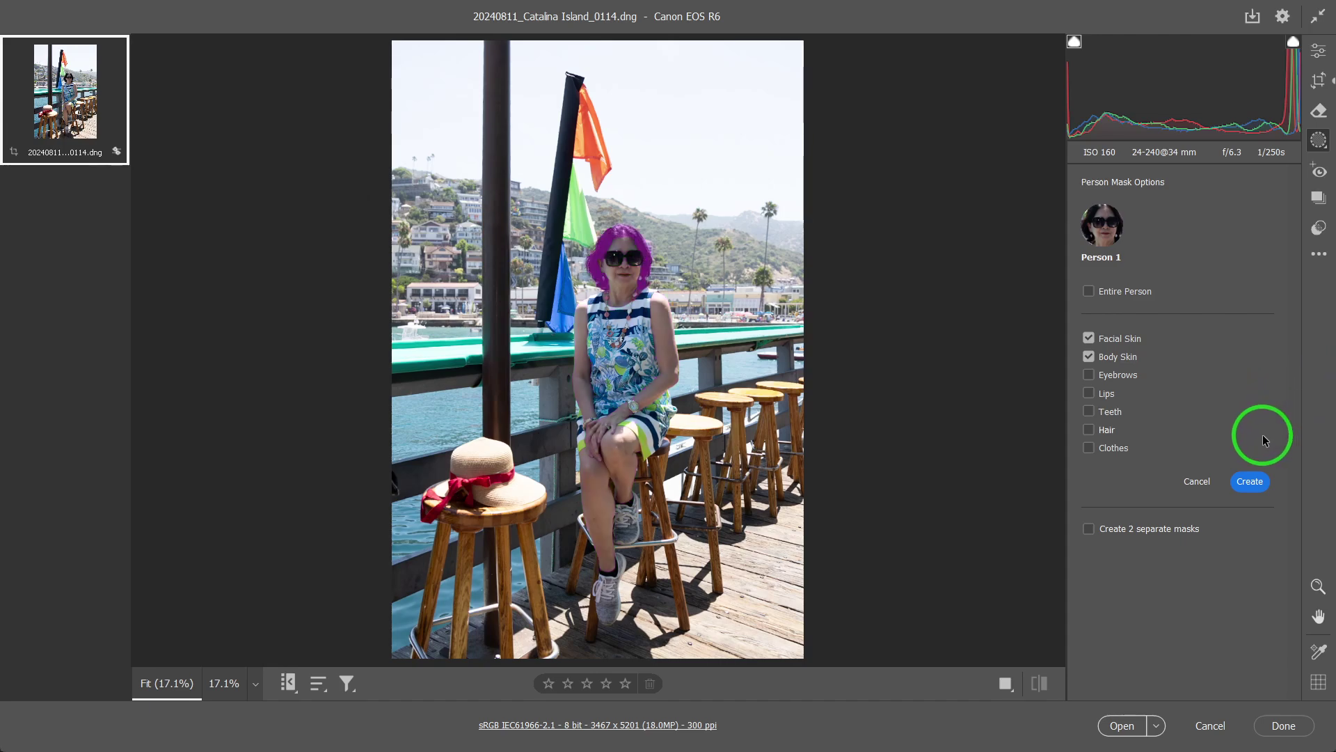
pyautogui.click(1180, 447)
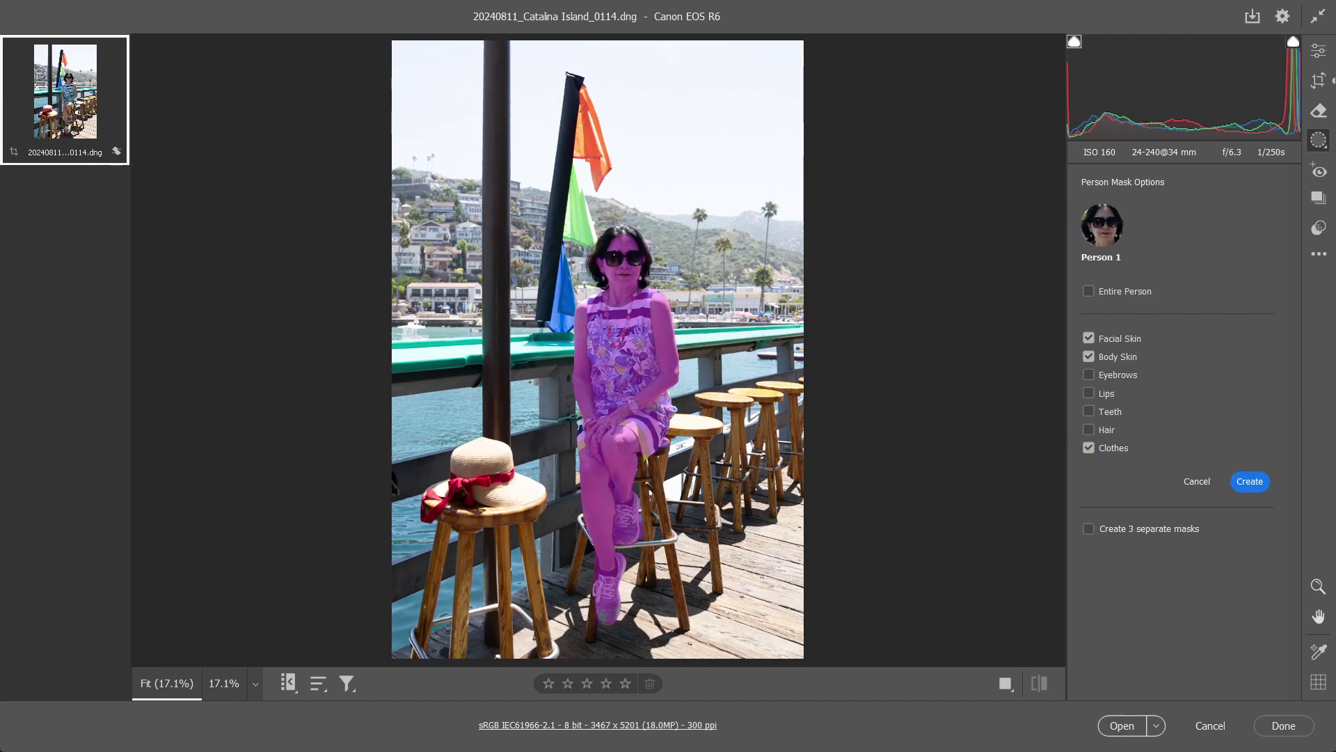
pyautogui.click(1088, 447)
pyautogui.click(1142, 357)
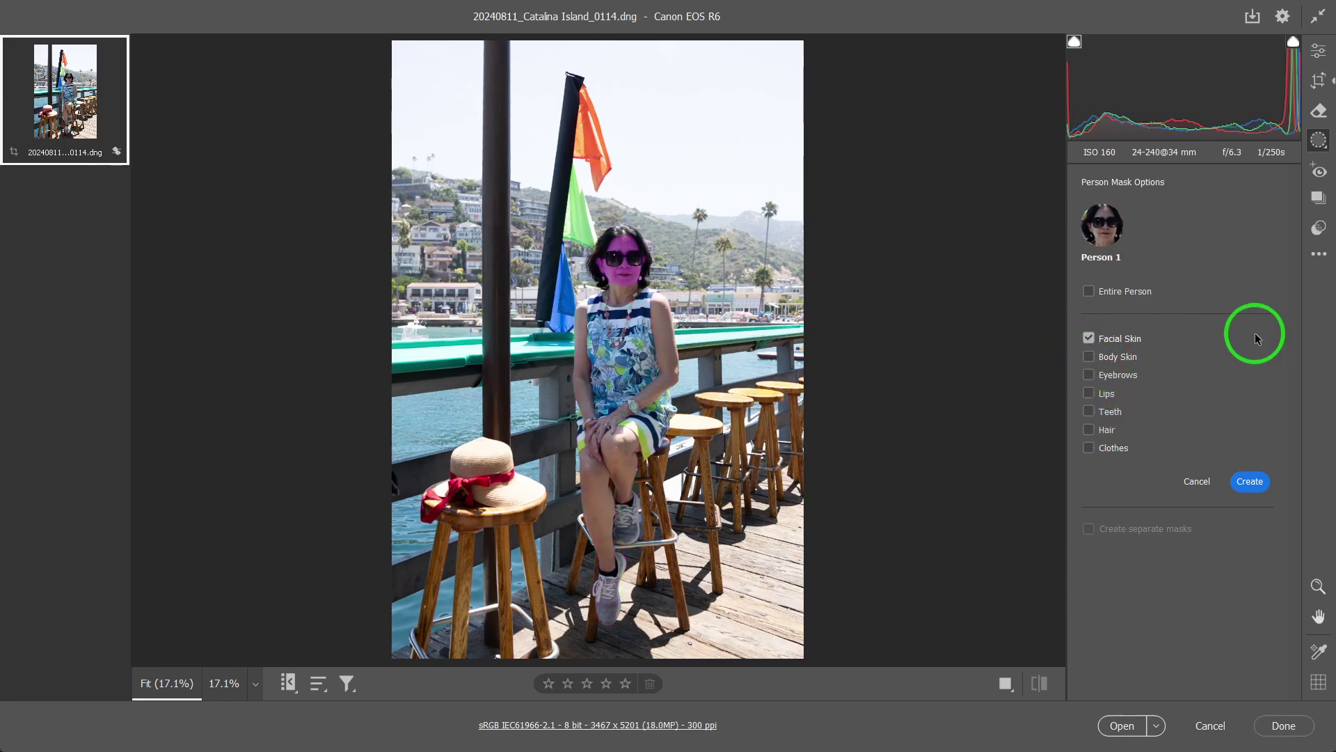
# Tick Body Skin and Clothes for Person 1 and enable Create 3 separate masks.
pyautogui.click(1089, 357)
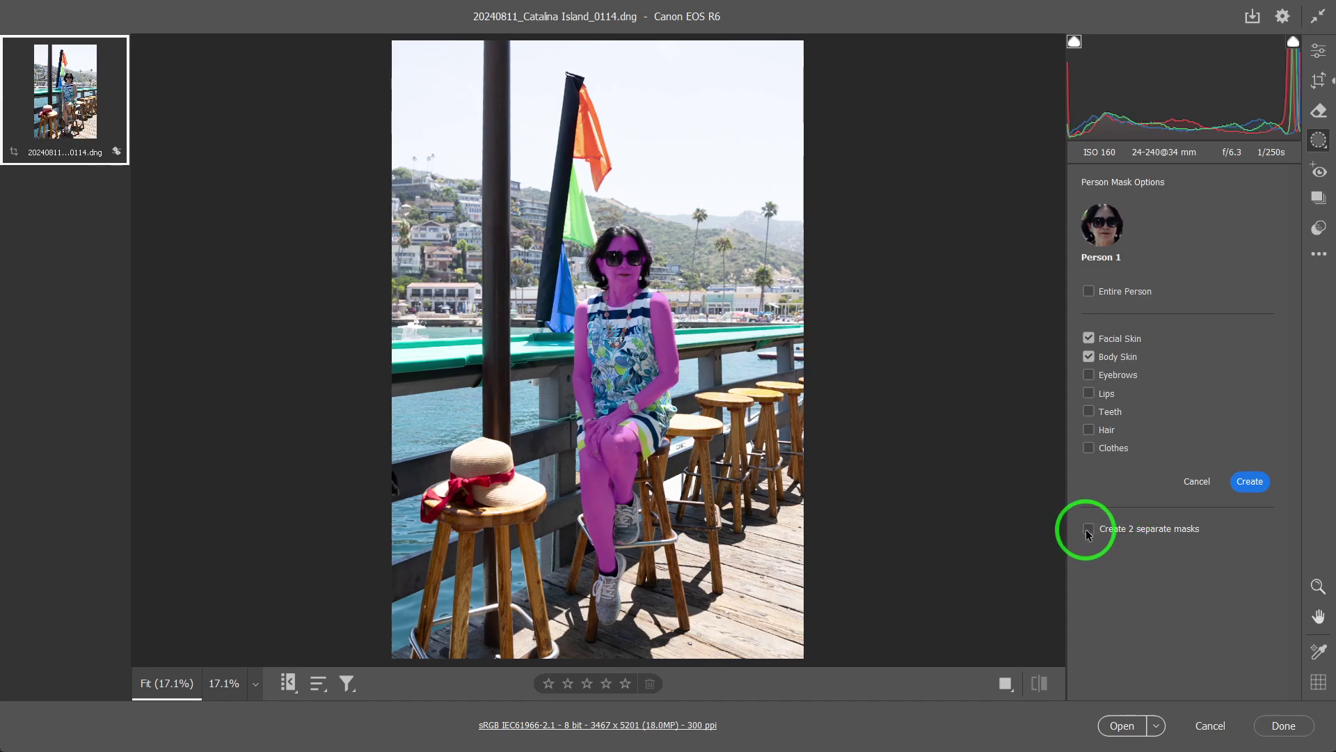
pyautogui.click(1114, 448)
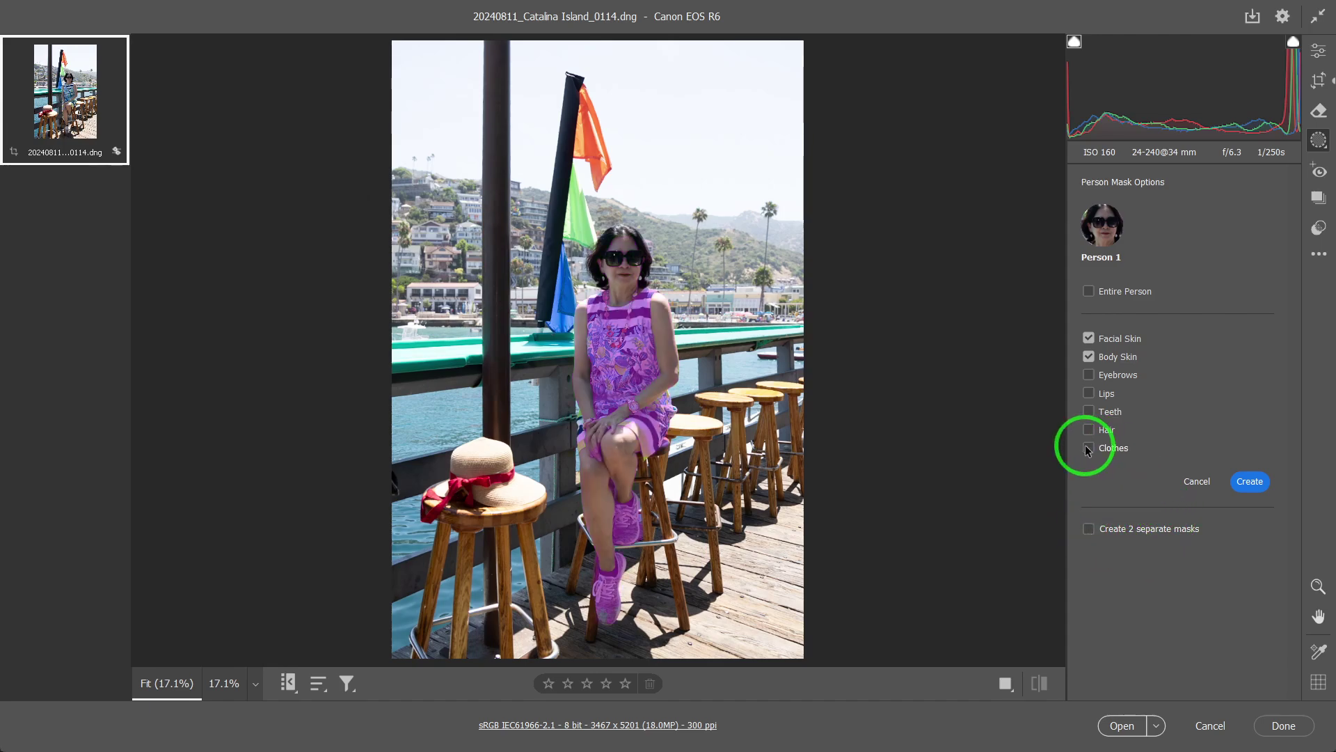
pyautogui.click(1318, 435)
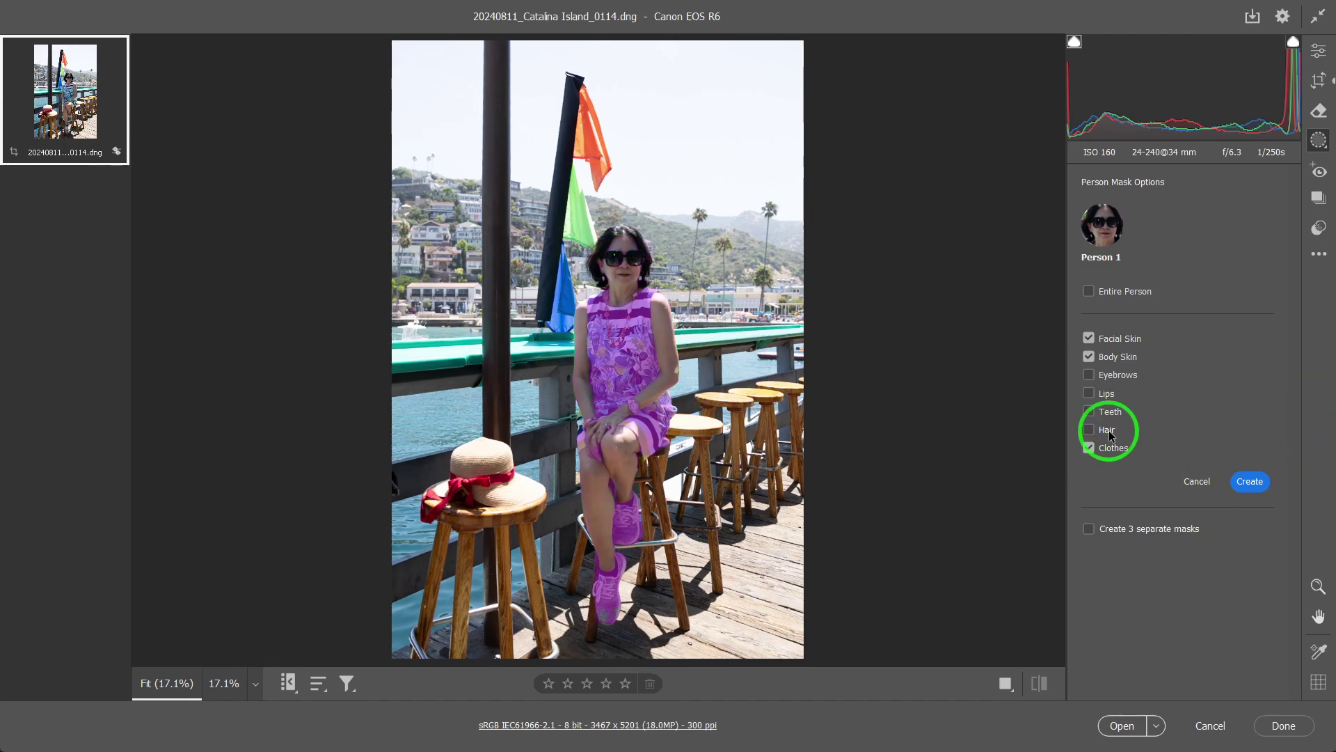
pyautogui.click(1088, 529)
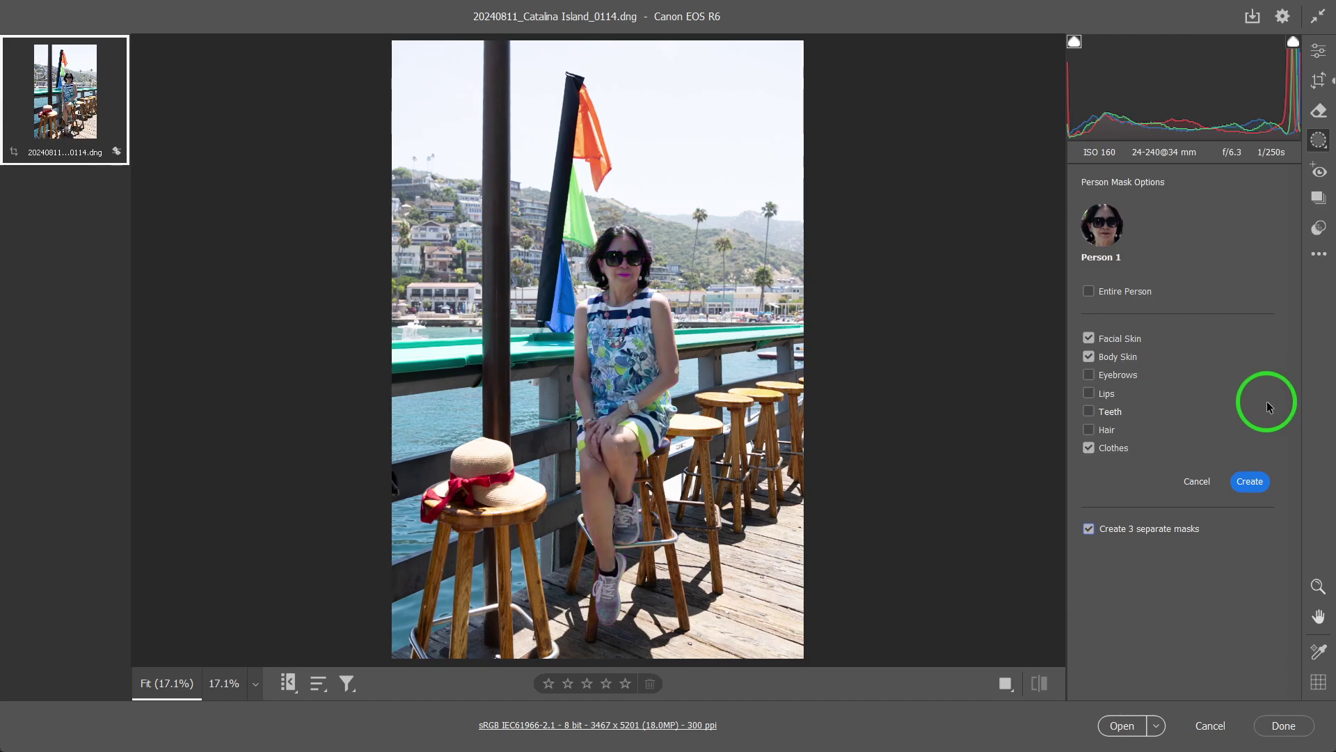
pyautogui.click(1197, 480)
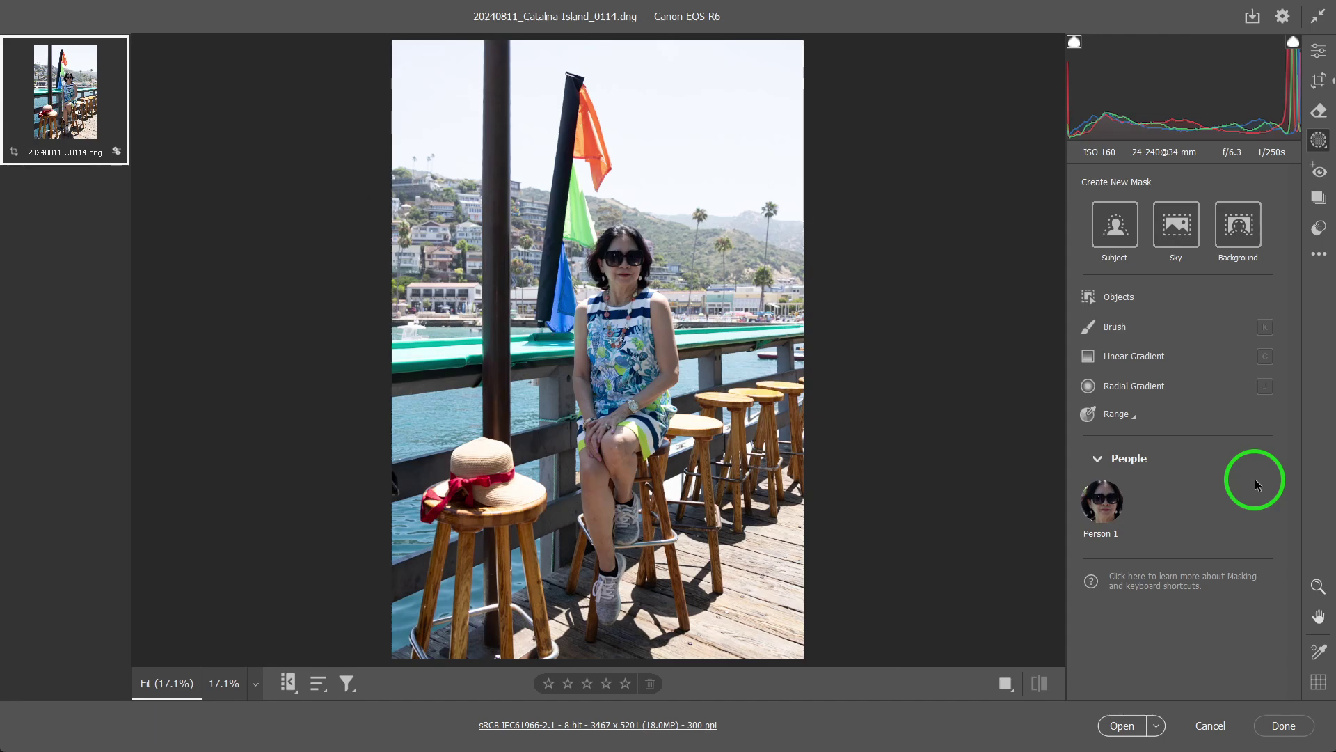
# Create an Objects mask in rectangle mode boxing the straw hat and wooden stool.
pyautogui.click(1121, 300)
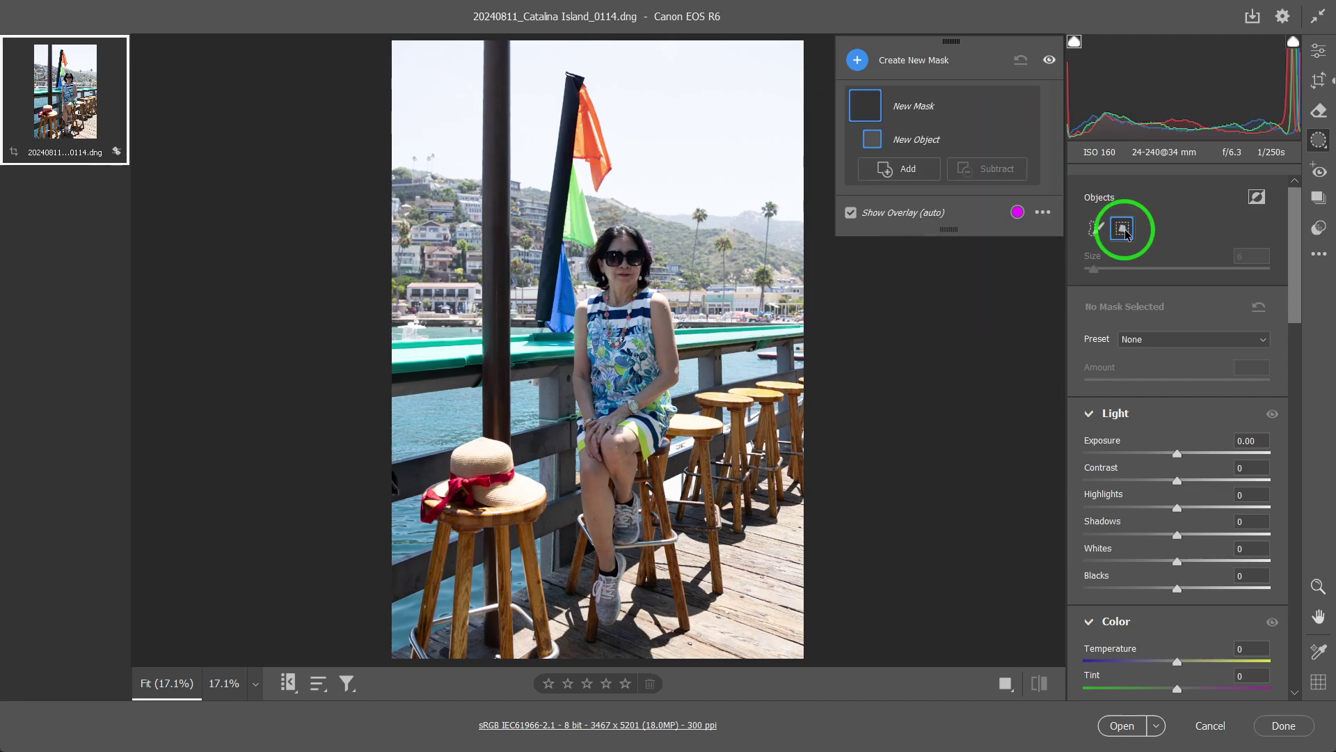
pyautogui.click(1123, 231)
pyautogui.click(1130, 359)
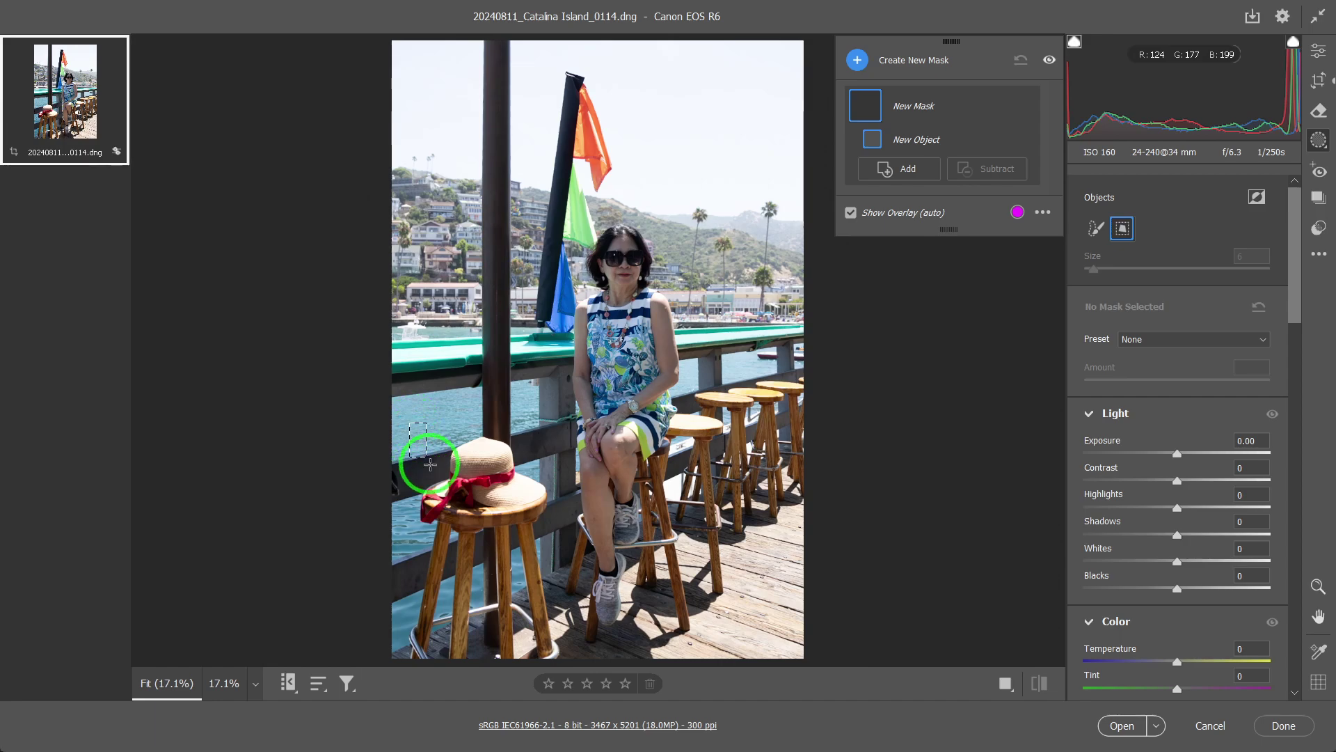
pyautogui.moveTo(431, 464); pyautogui.dragTo(560, 680)
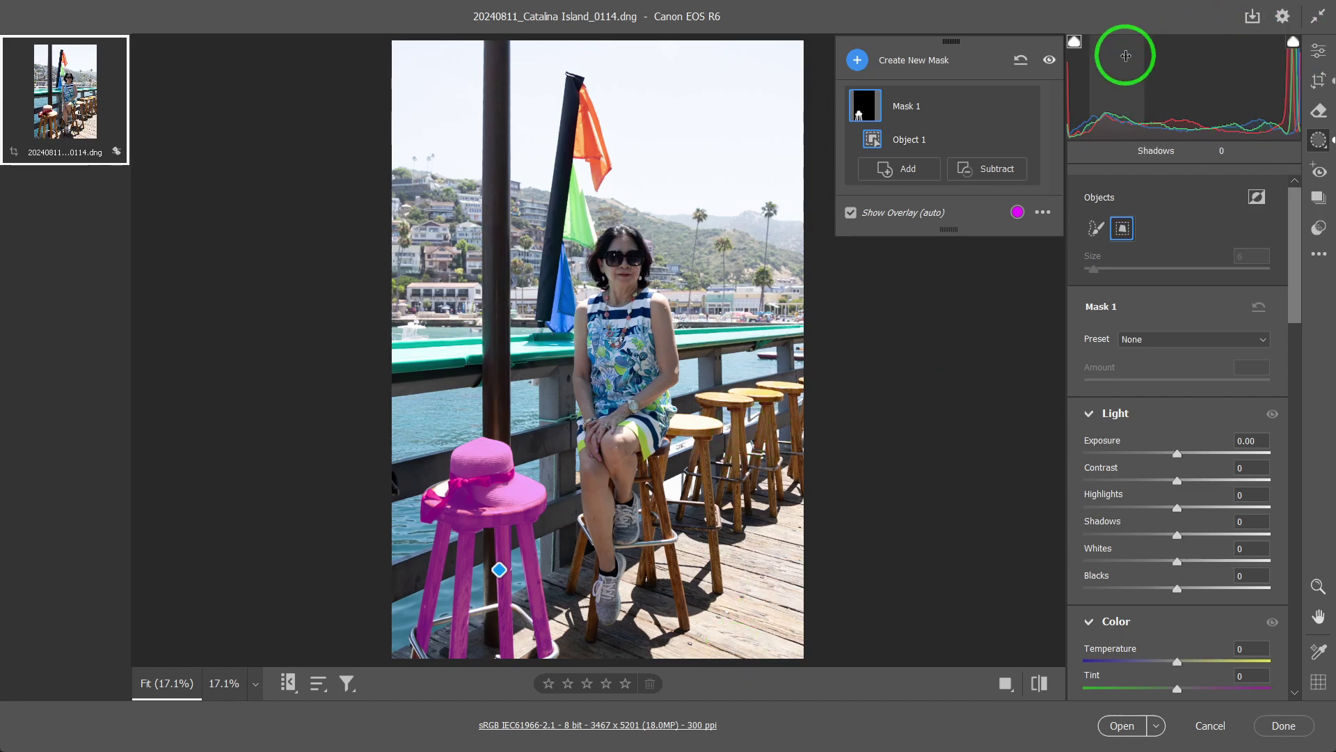
# Reset masks and brush-select an Objects mask over just the straw hat and its ribbon.
pyautogui.click(1021, 62)
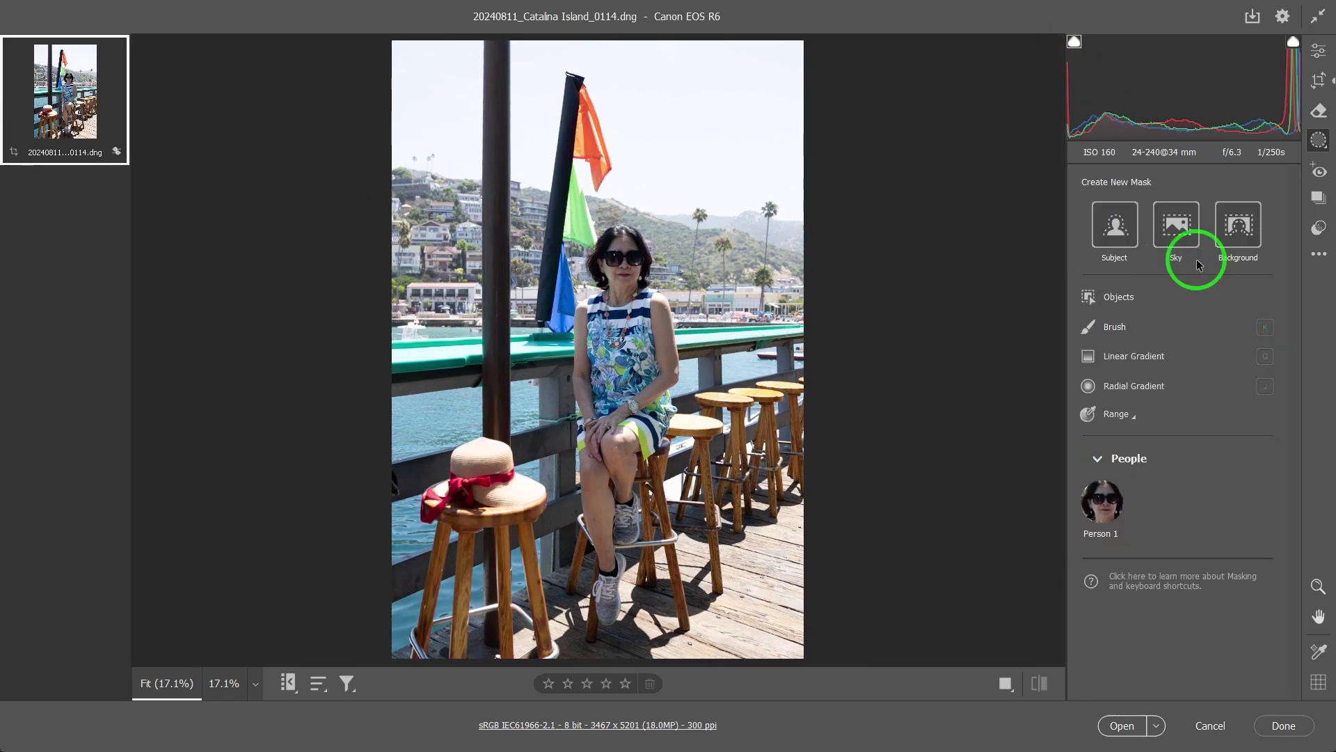
pyautogui.click(1117, 298)
pyautogui.click(1096, 231)
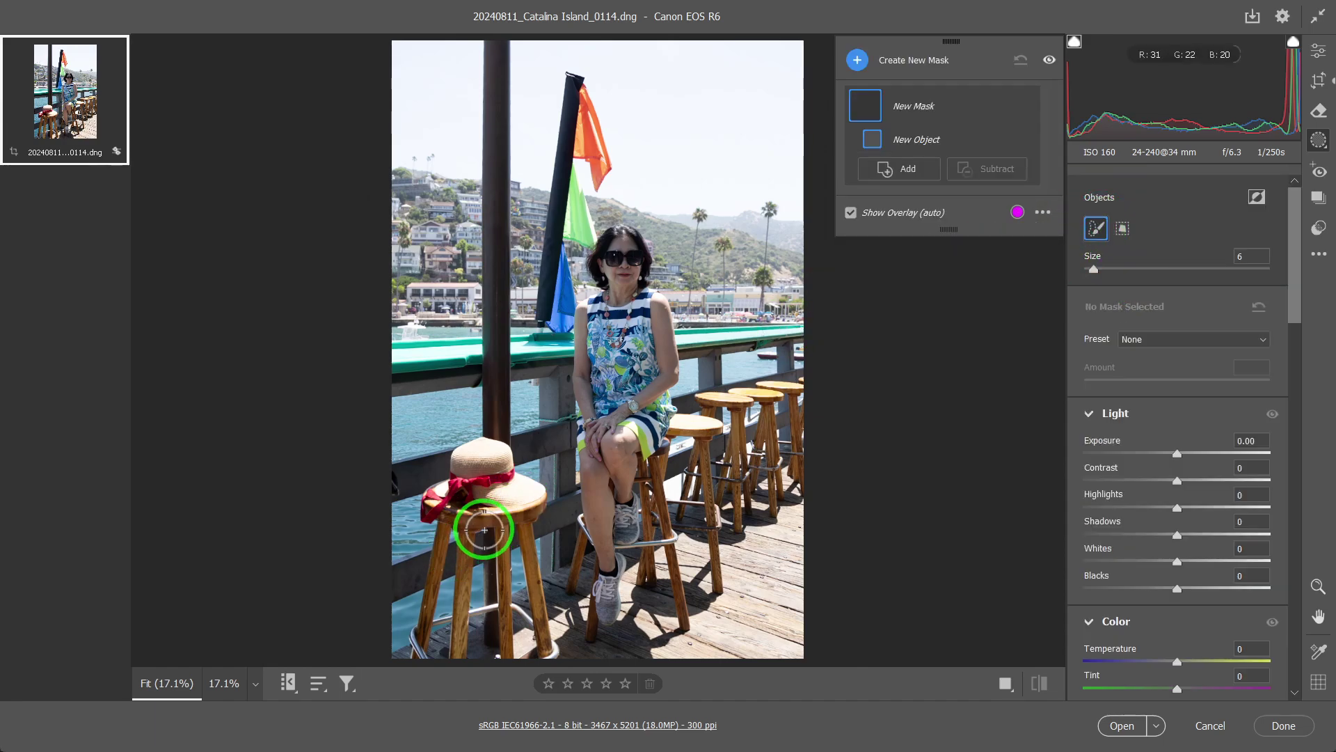
pyautogui.moveTo(478, 531)
pyautogui.mouseDown()
pyautogui.moveTo(492, 491)
pyautogui.moveTo(443, 494)
pyautogui.moveTo(438, 538)
pyautogui.moveTo(465, 521)
pyautogui.moveTo(490, 446)
pyautogui.moveTo(469, 458)
pyautogui.moveTo(469, 482)
pyautogui.moveTo(446, 489)
pyautogui.moveTo(514, 490)
pyautogui.mouseUp()
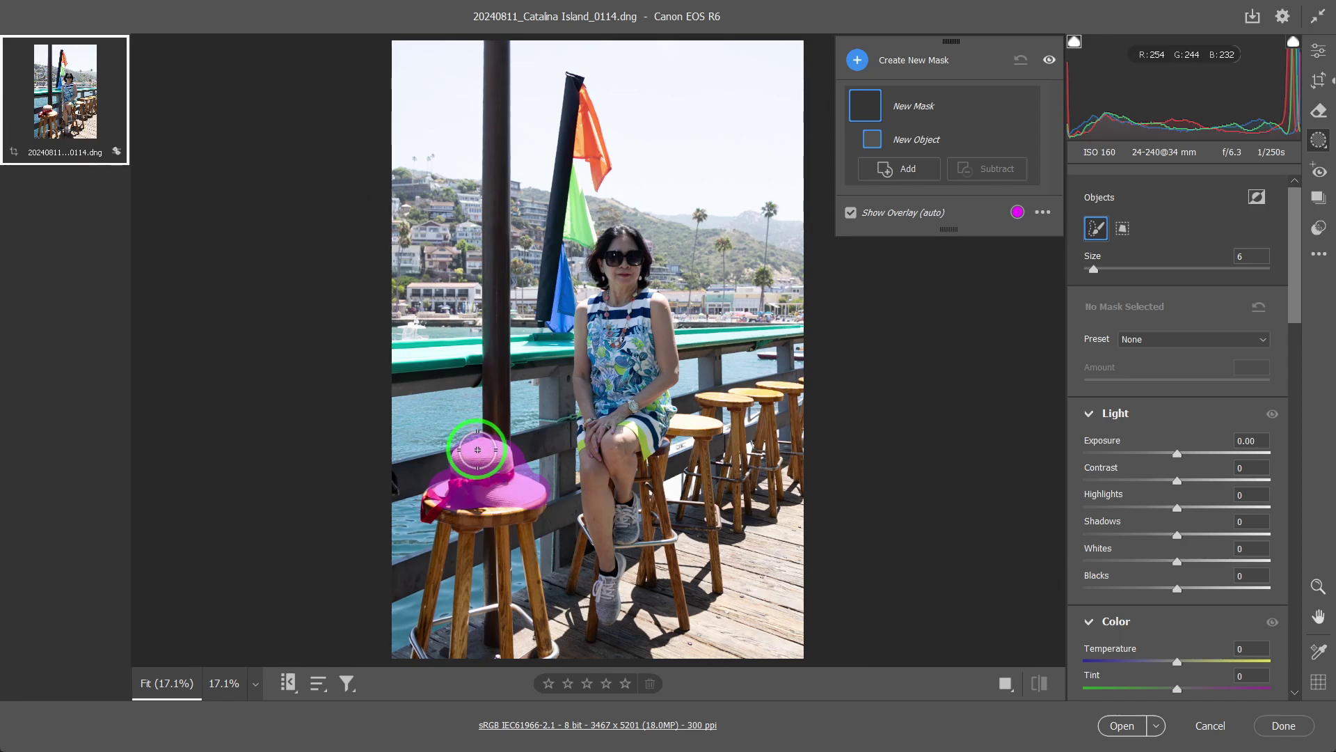
pyautogui.moveTo(478, 449); pyautogui.dragTo(427, 512)
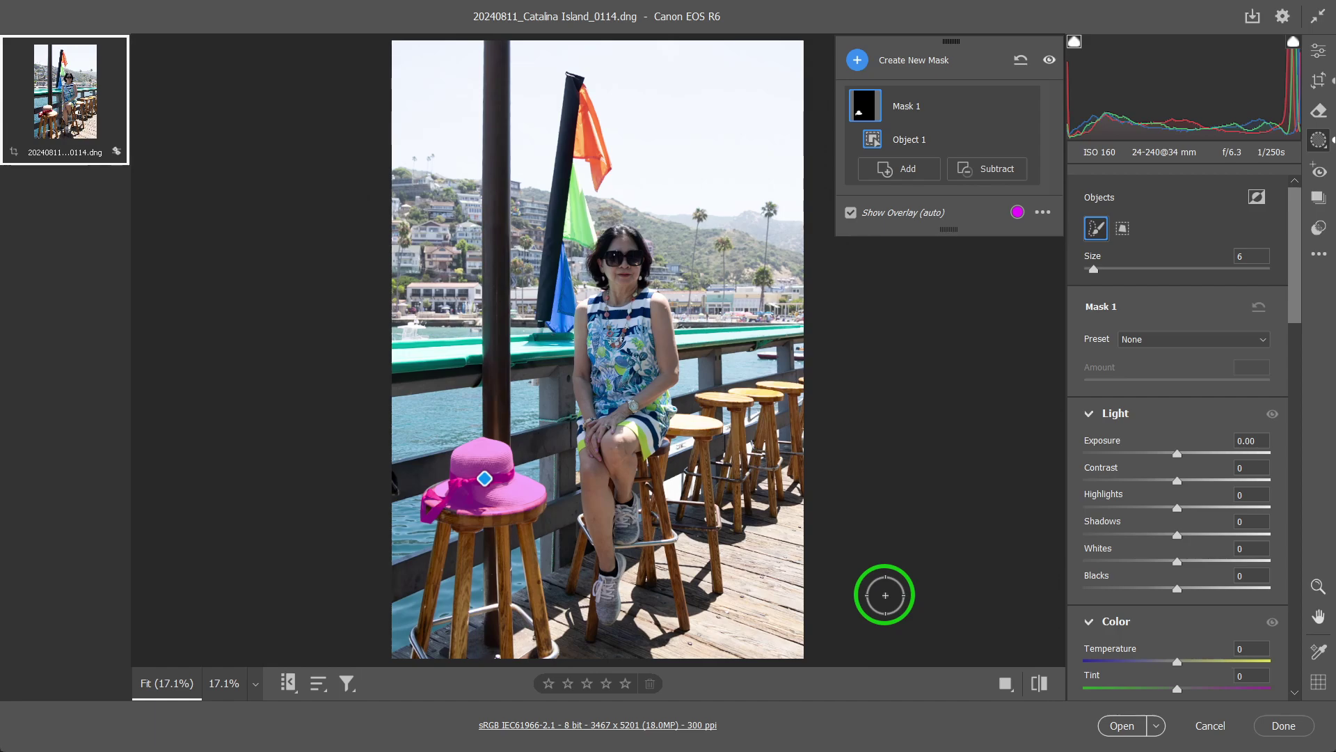
# Reset masks and paint a new Brush mask down the orange flag.
pyautogui.click(1021, 65)
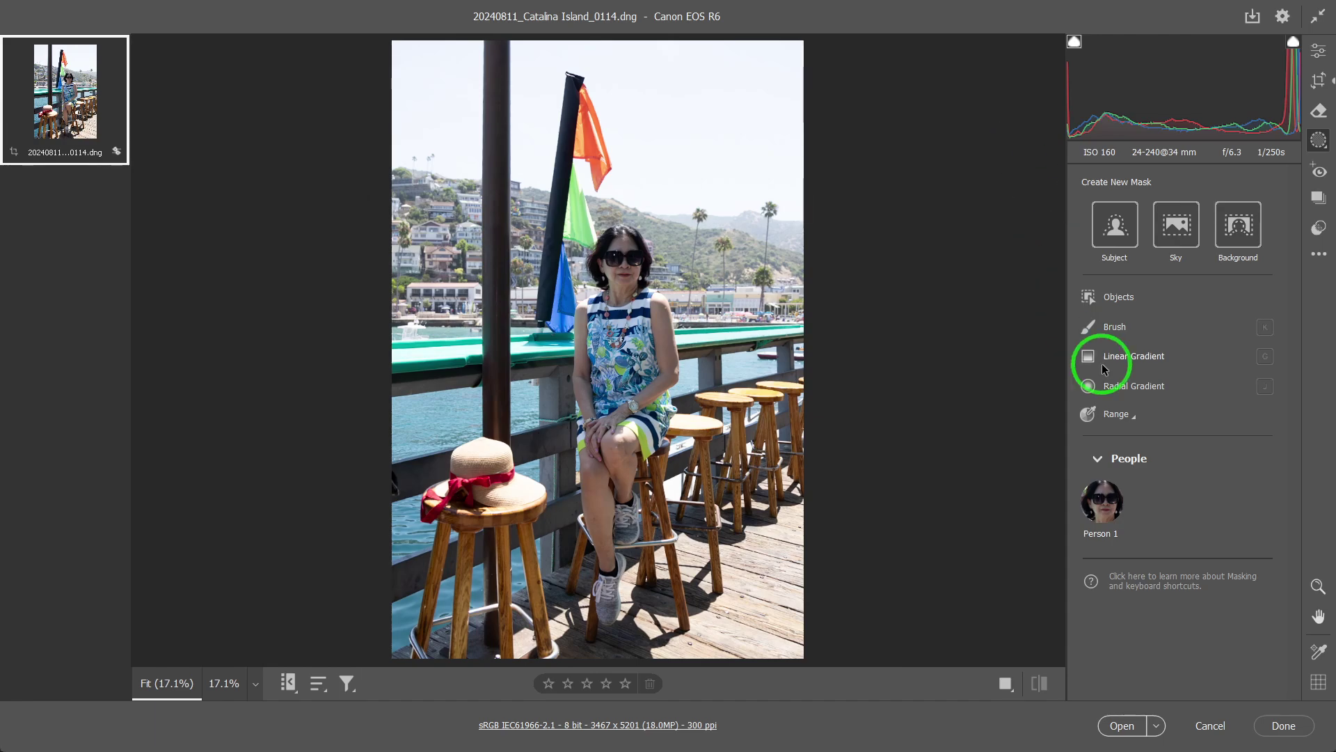
pyautogui.click(1114, 329)
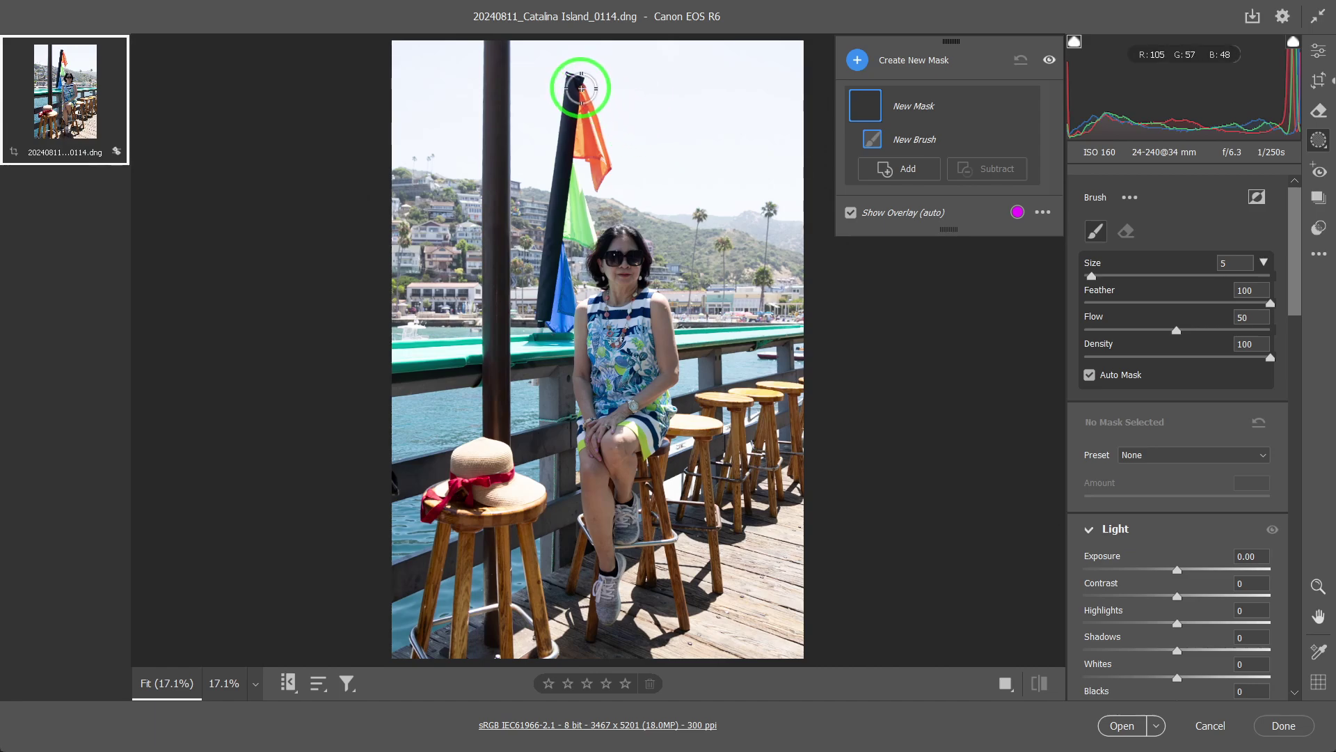
pyautogui.moveTo(585, 93)
pyautogui.mouseDown()
pyautogui.moveTo(592, 192)
pyautogui.moveTo(587, 132)
pyautogui.moveTo(570, 134)
pyautogui.moveTo(588, 103)
pyautogui.moveTo(575, 81)
pyautogui.moveTo(602, 176)
pyautogui.moveTo(588, 132)
pyautogui.moveTo(583, 152)
pyautogui.mouseUp()
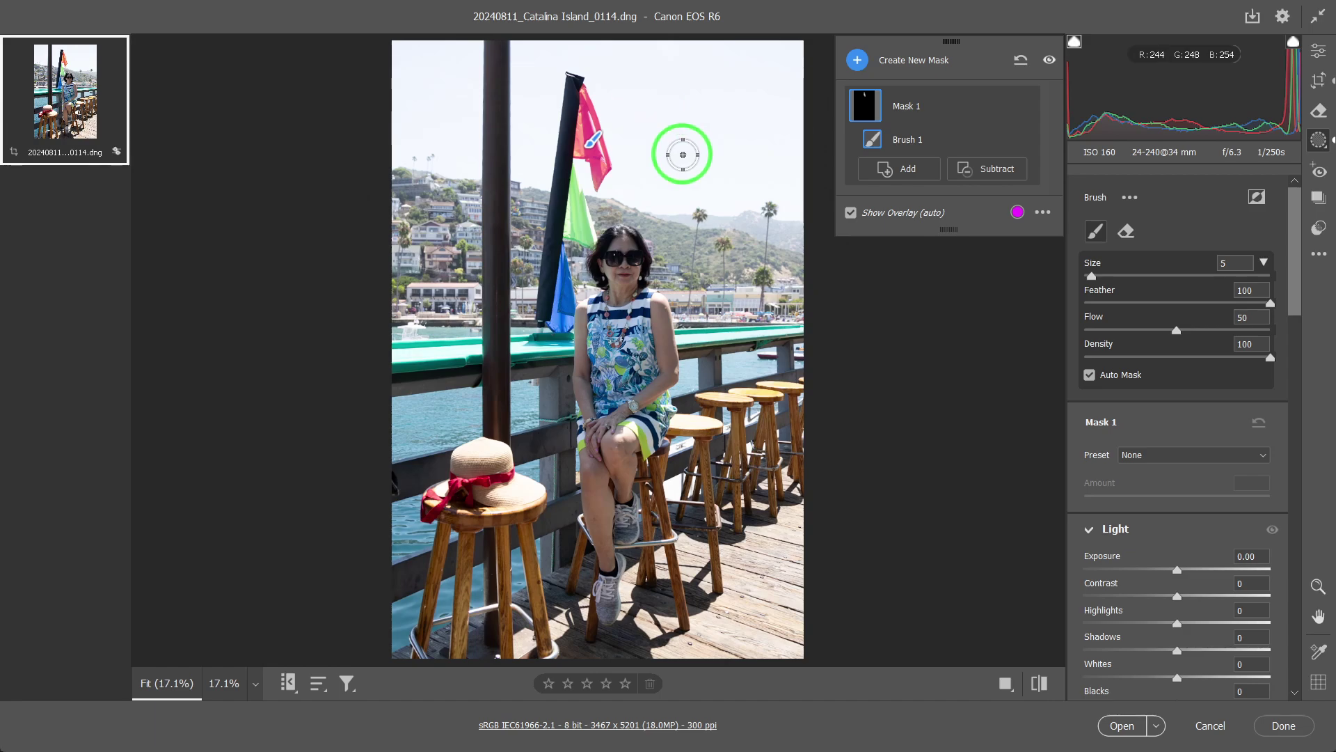
# Turn off the brush's Auto Mask, paint a test stroke along the flag, then undo it.
pyautogui.click(1090, 376)
pyautogui.click(1089, 375)
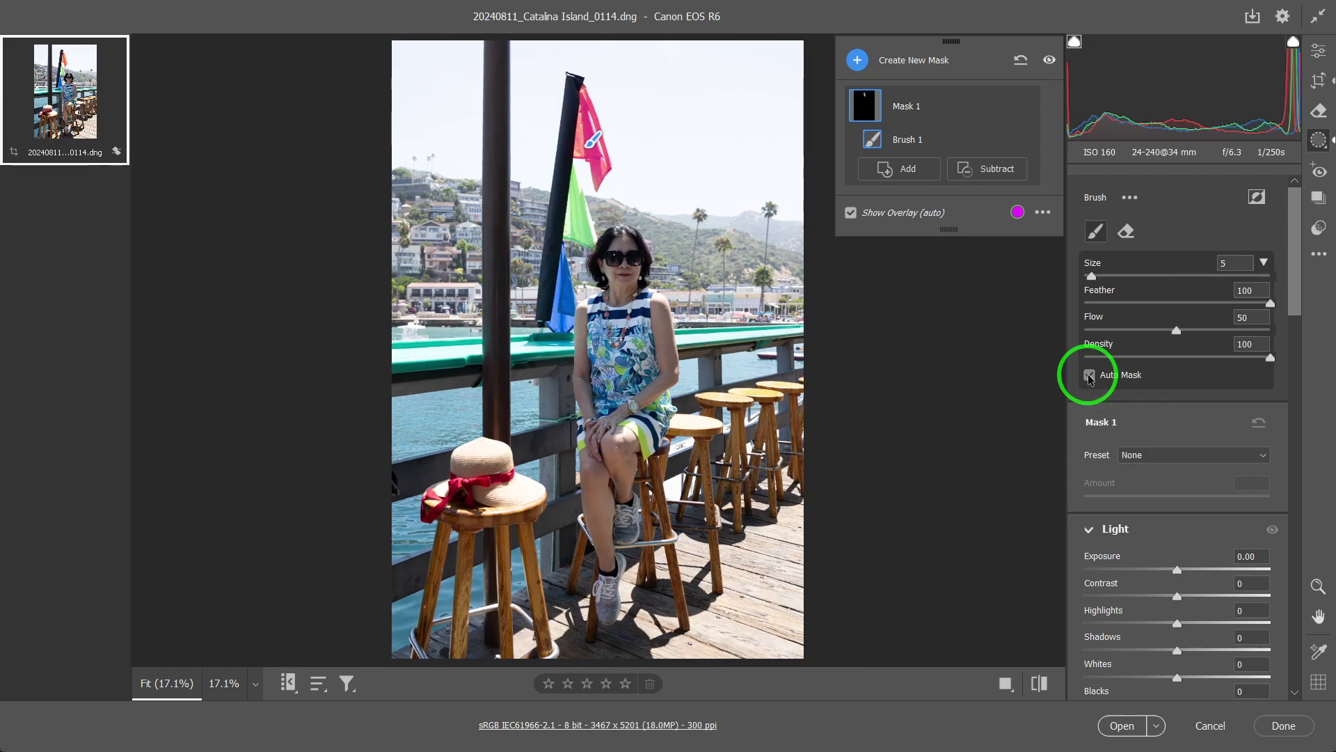
pyautogui.moveTo(579, 175)
pyautogui.mouseDown()
pyautogui.moveTo(575, 140)
pyautogui.moveTo(582, 223)
pyautogui.moveTo(556, 192)
pyautogui.moveTo(604, 239)
pyautogui.moveTo(553, 148)
pyautogui.moveTo(558, 244)
pyautogui.mouseUp()
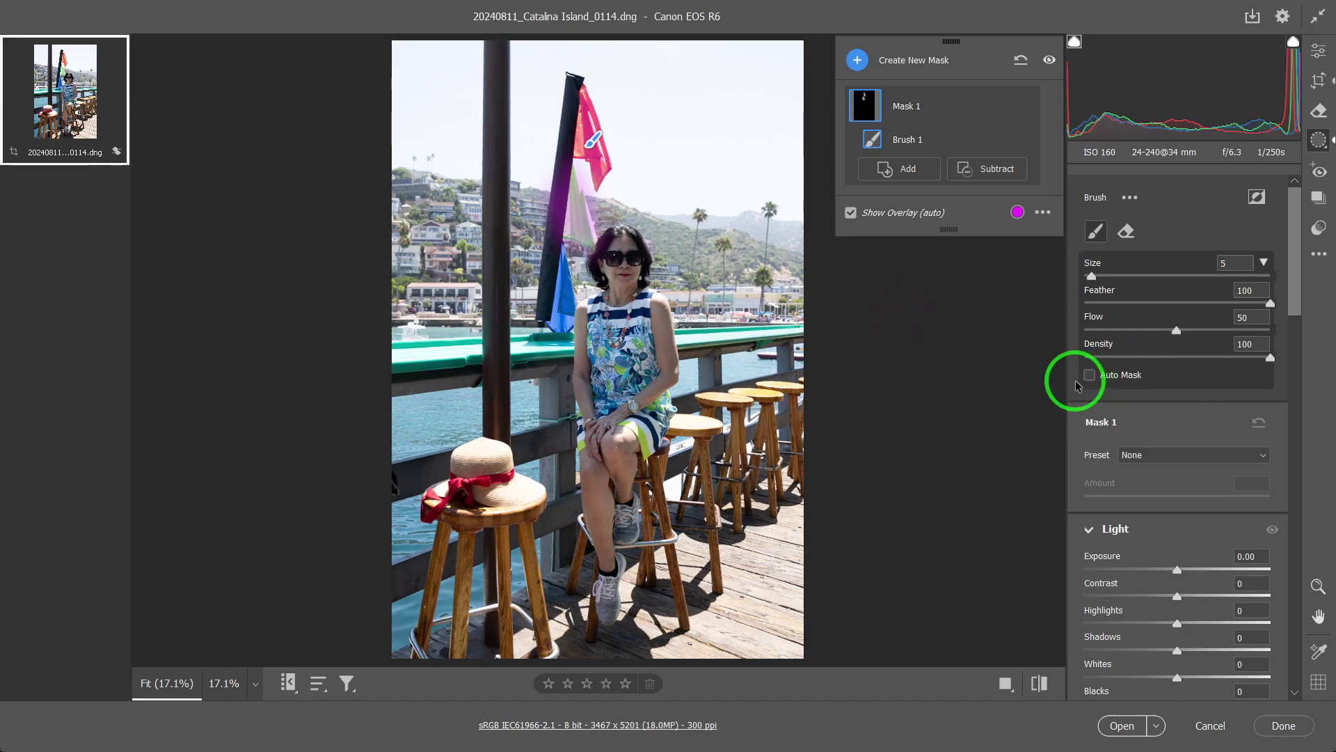
pyautogui.hotkey('ctrl', 'z')
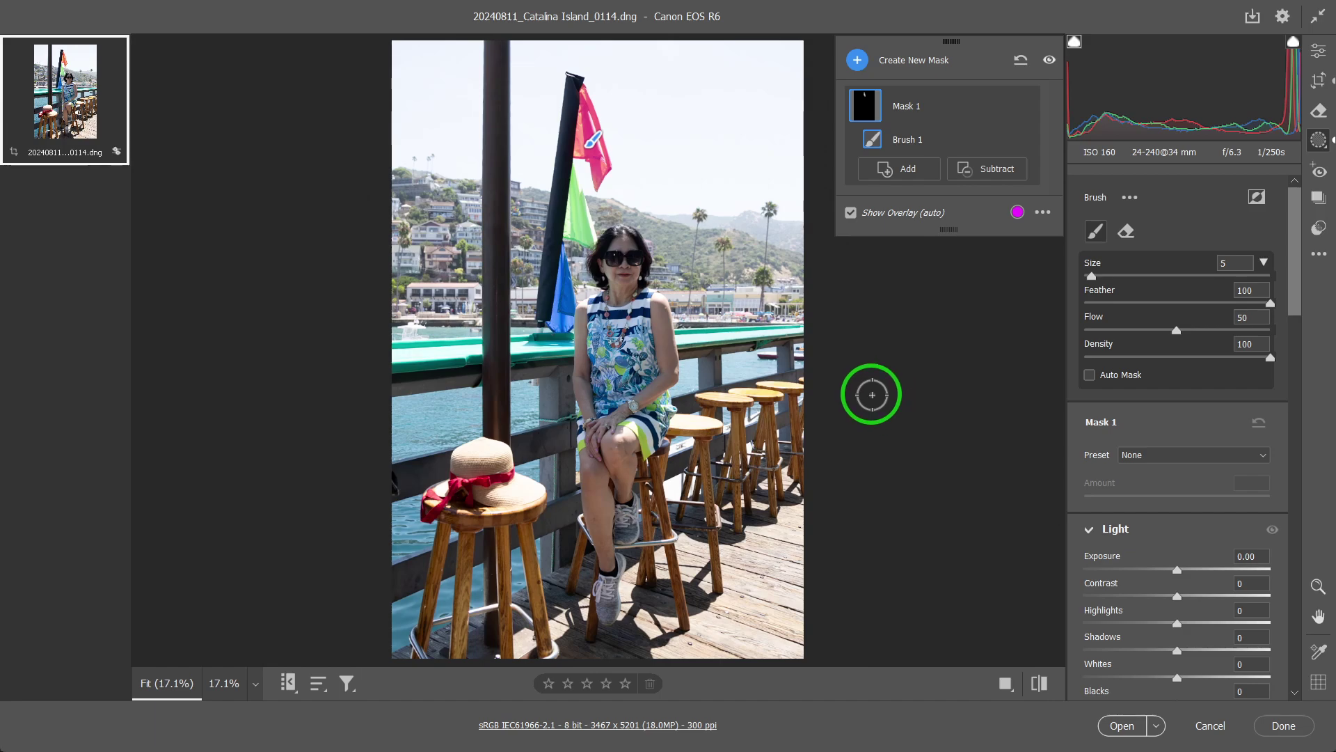
# Clear all masks and lay a linear gradient diagonally across the top of the flag.
pyautogui.click(1018, 63)
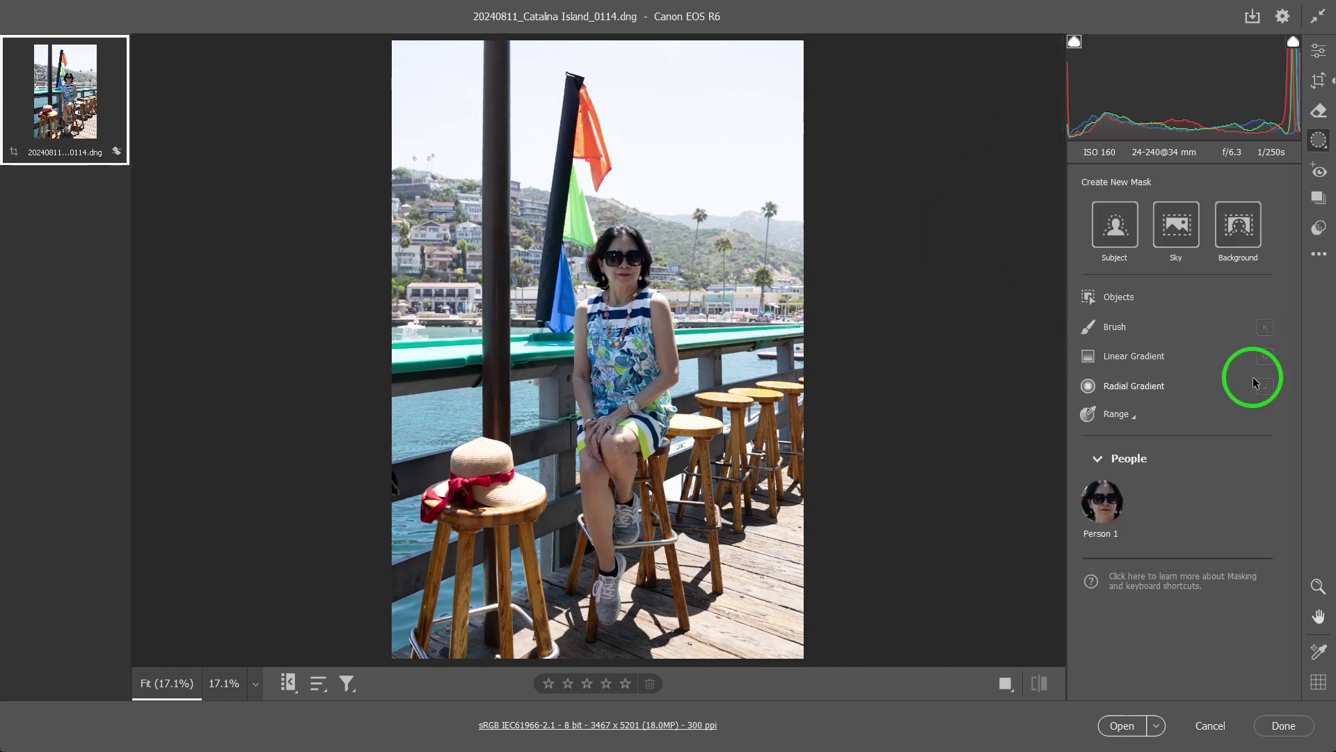
pyautogui.click(1140, 360)
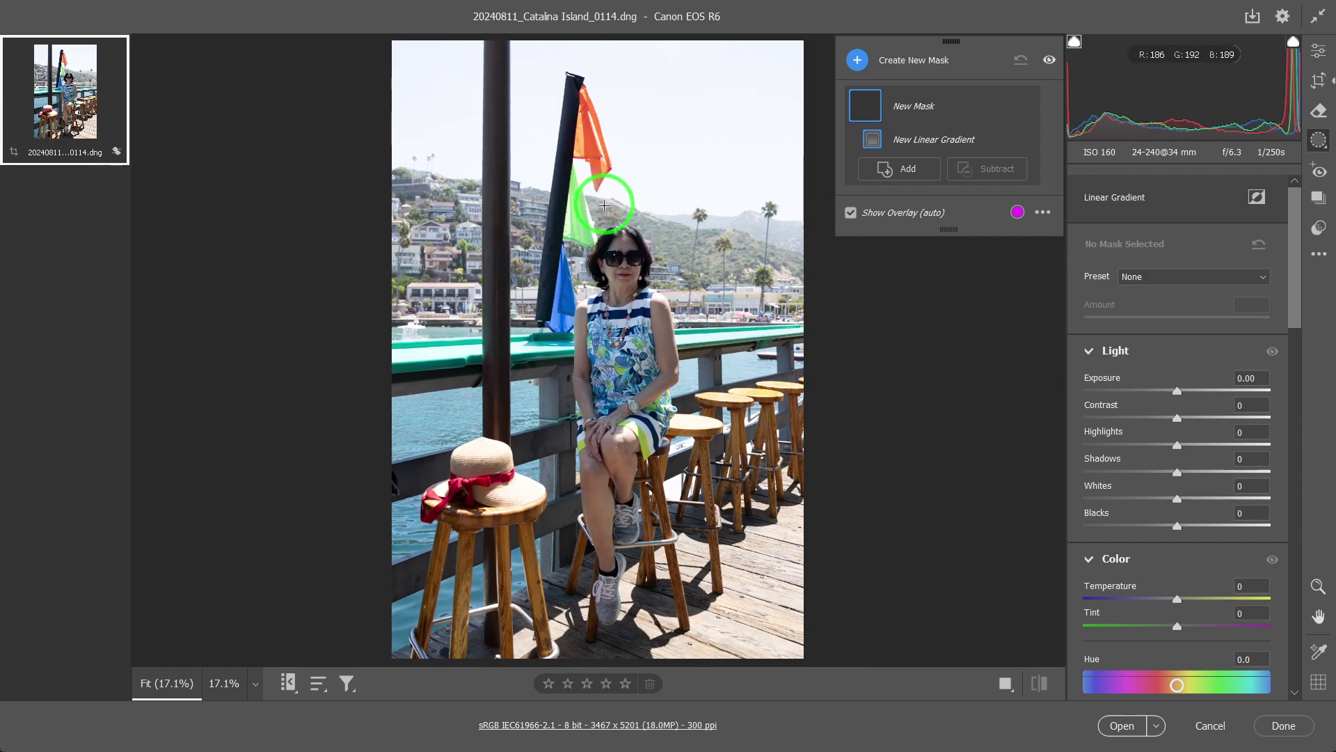
pyautogui.moveTo(608, 207); pyautogui.dragTo(621, 167)
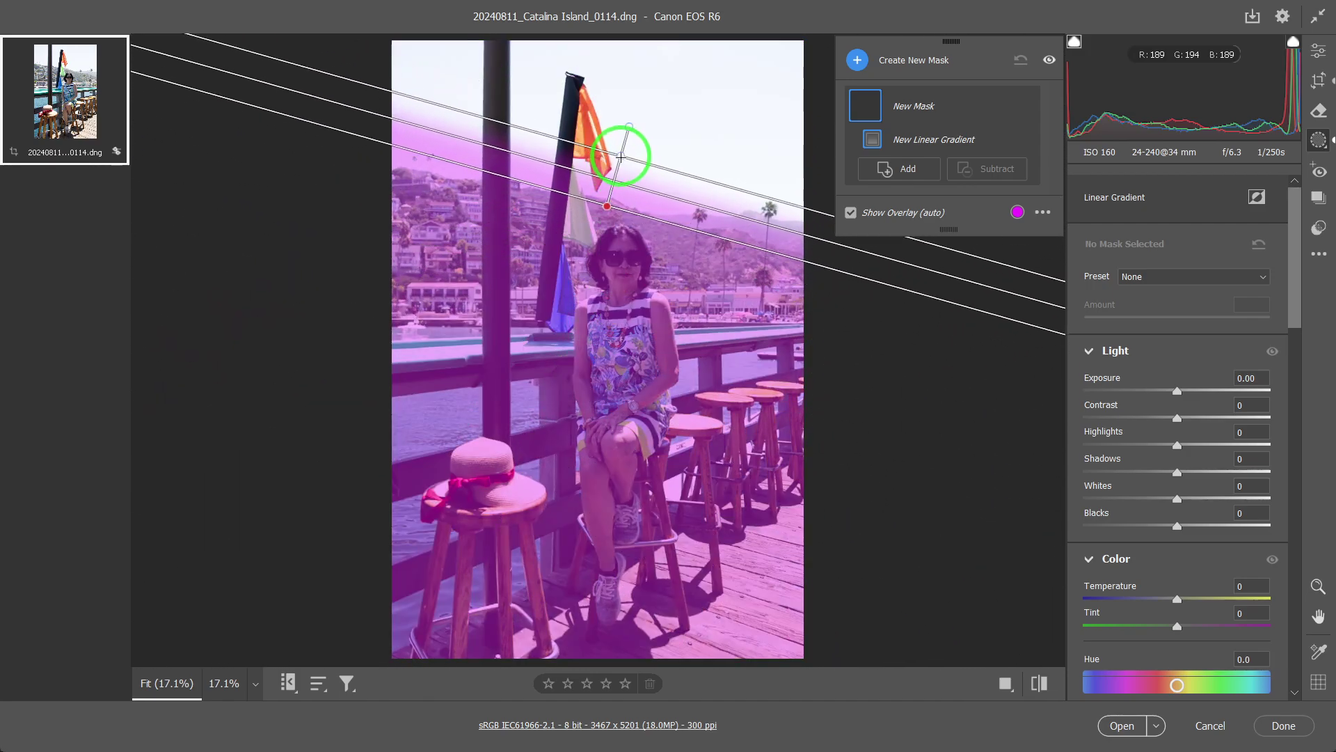
pyautogui.moveTo(621, 157); pyautogui.dragTo(617, 146)
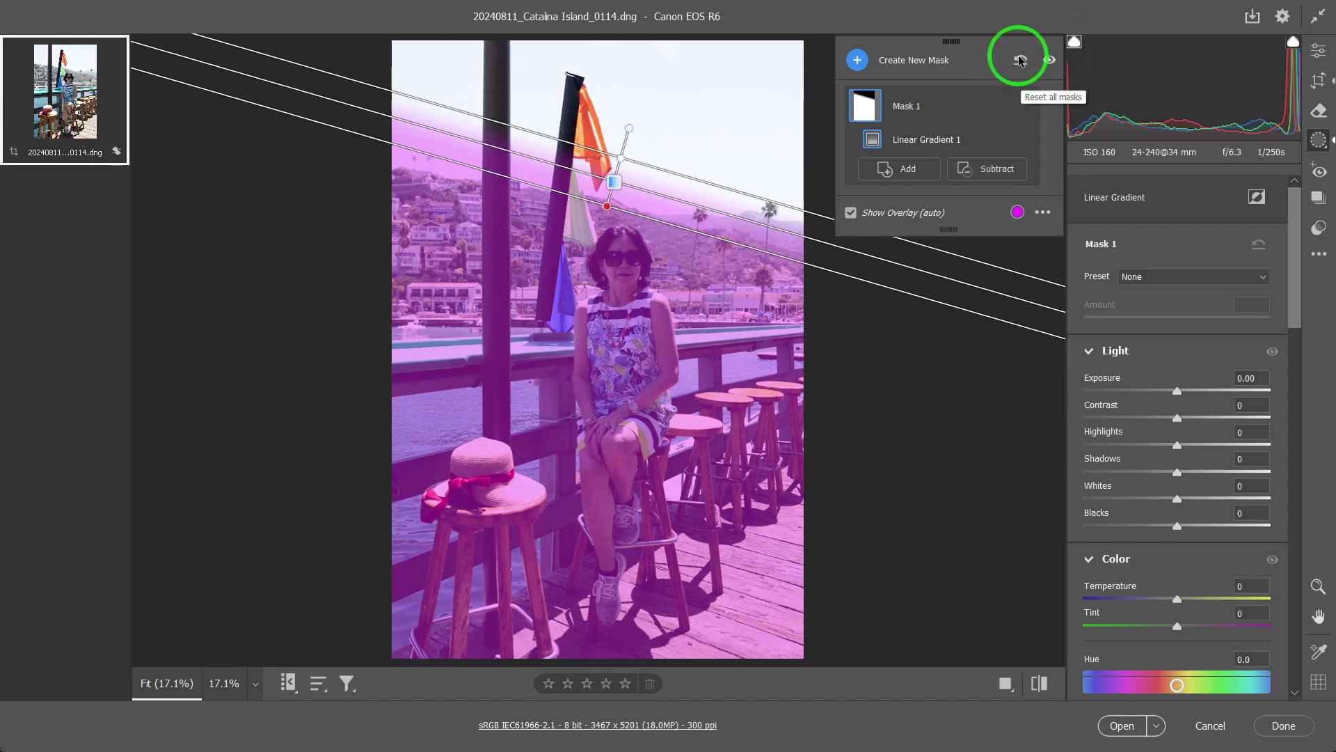
# Clear the masks and drag a new linear gradient from the top of the sky toward her head.
pyautogui.click(1048, 62)
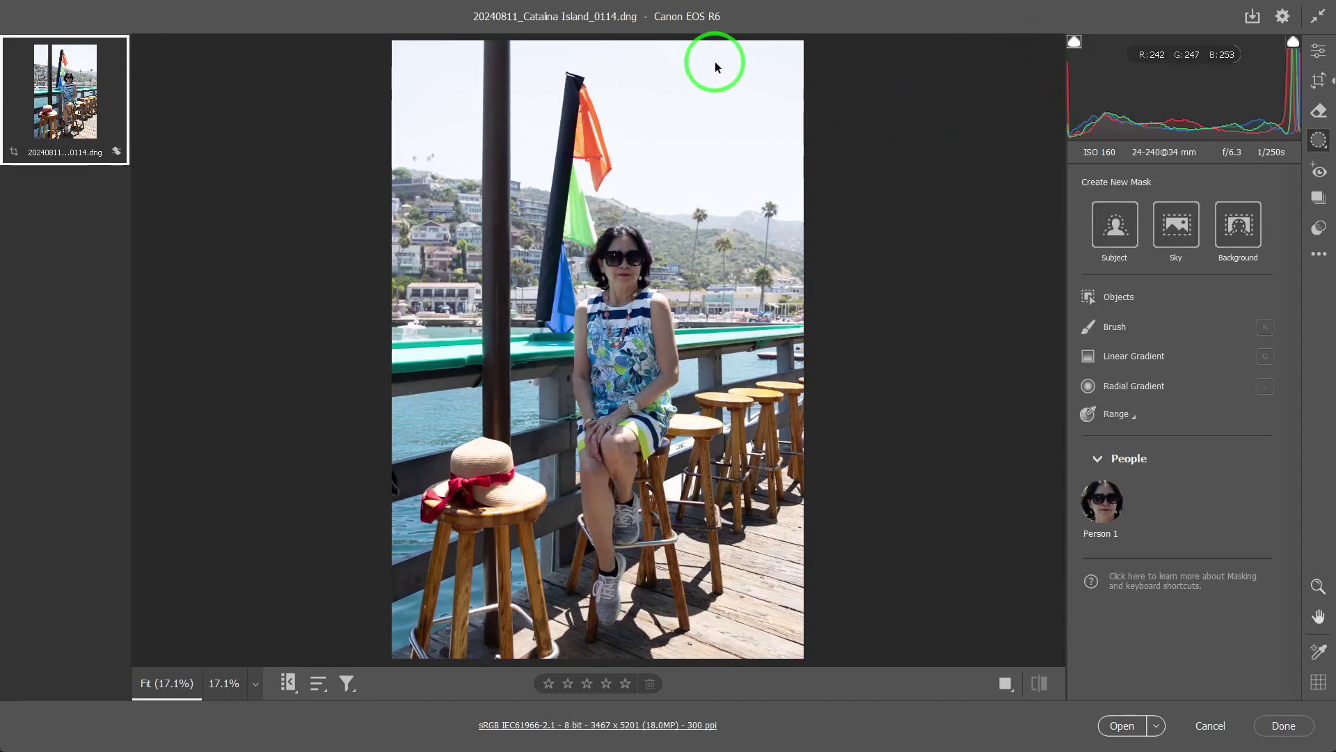
pyautogui.click(1130, 354)
pyautogui.moveTo(737, 53); pyautogui.dragTo(657, 294)
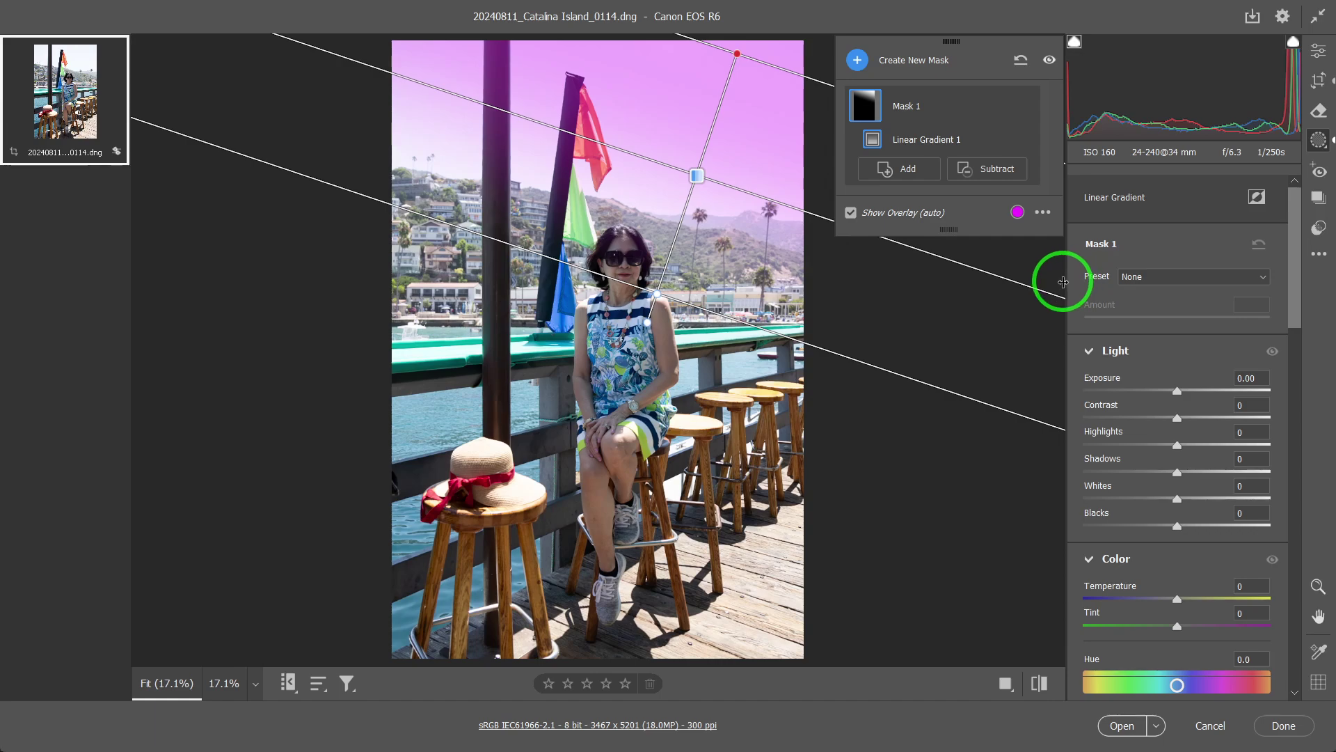
# Clear the masks and draw a tall radial gradient ellipse around the woman, feather 62.
pyautogui.click(1020, 61)
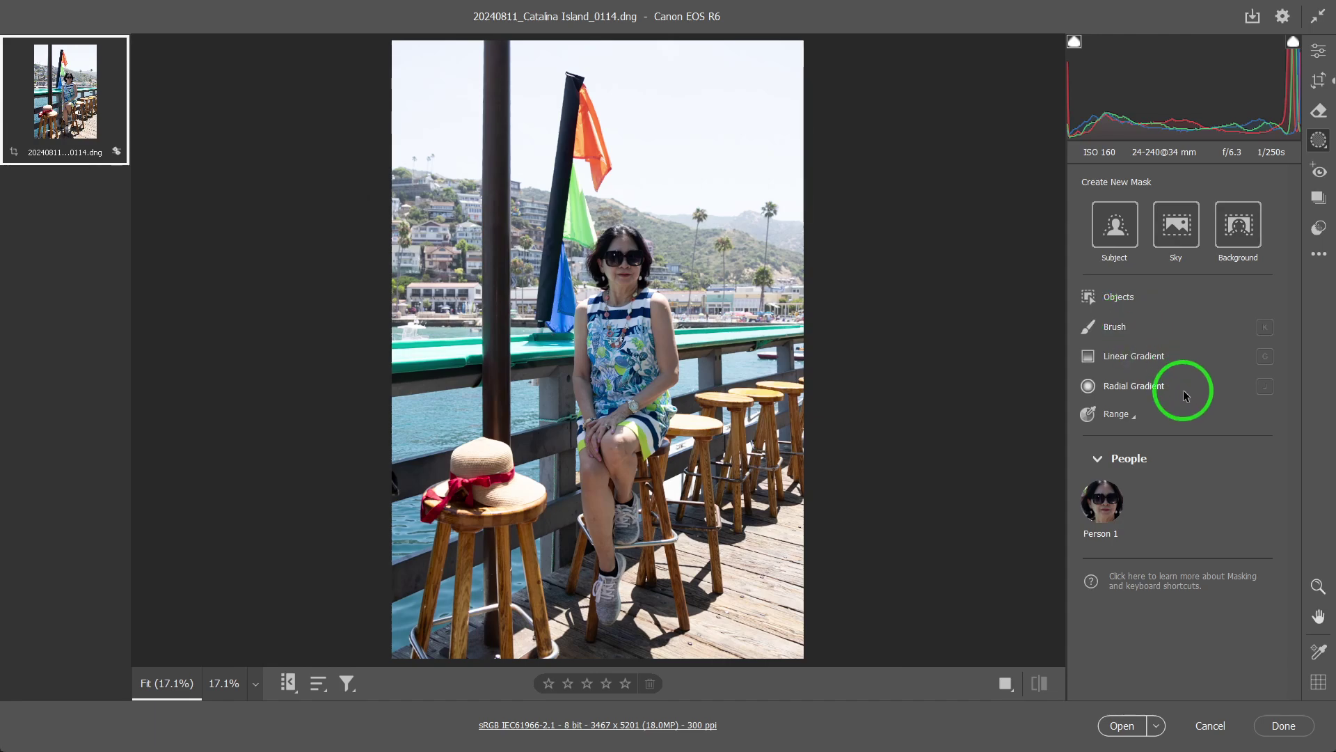
pyautogui.click(1134, 385)
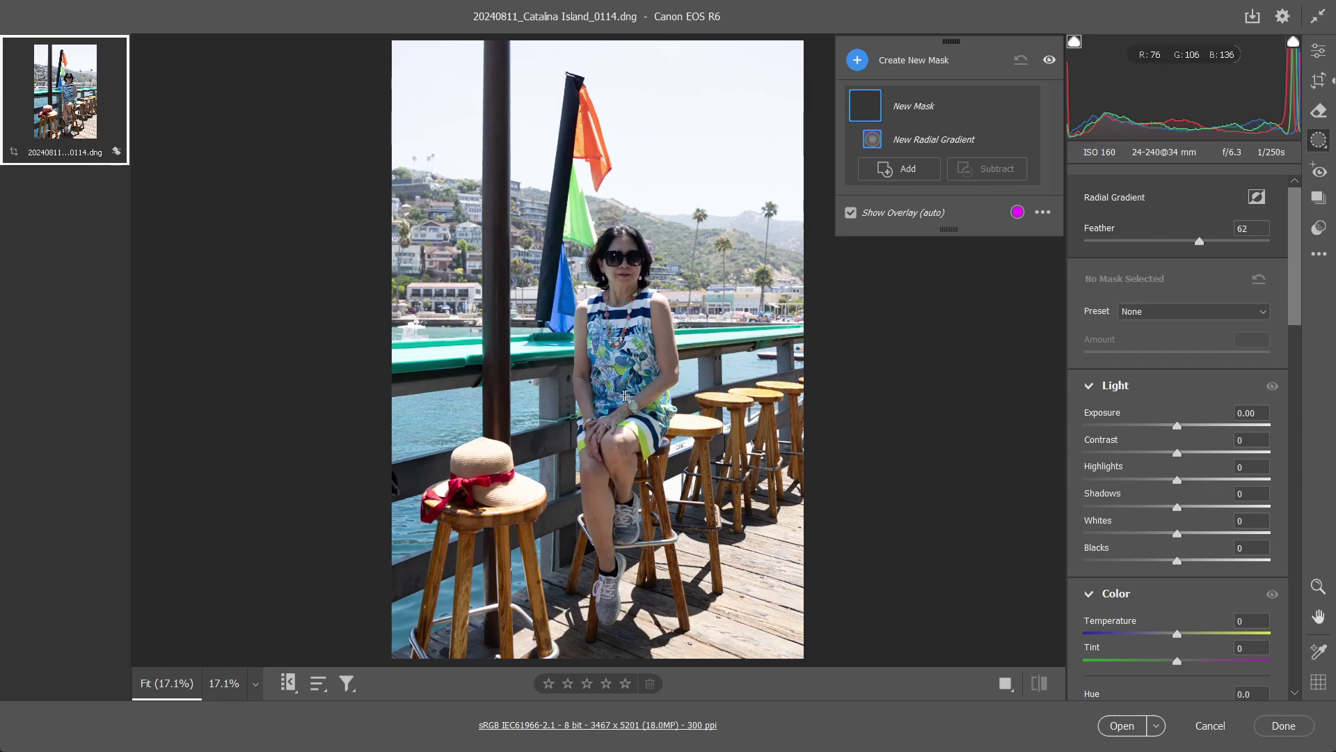
pyautogui.moveTo(624, 394); pyautogui.dragTo(688, 238)
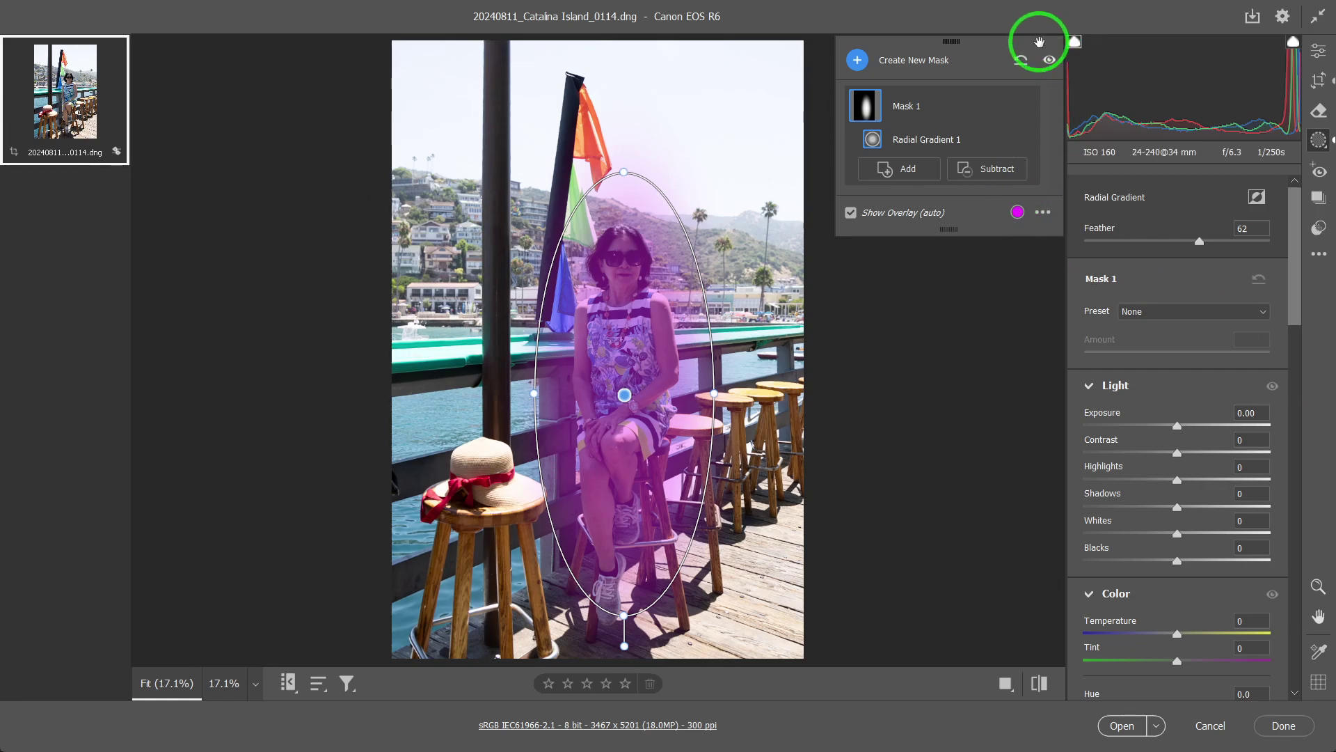
# Clear the radial mask and start a new Color Range mask from the Range options.
pyautogui.click(1021, 62)
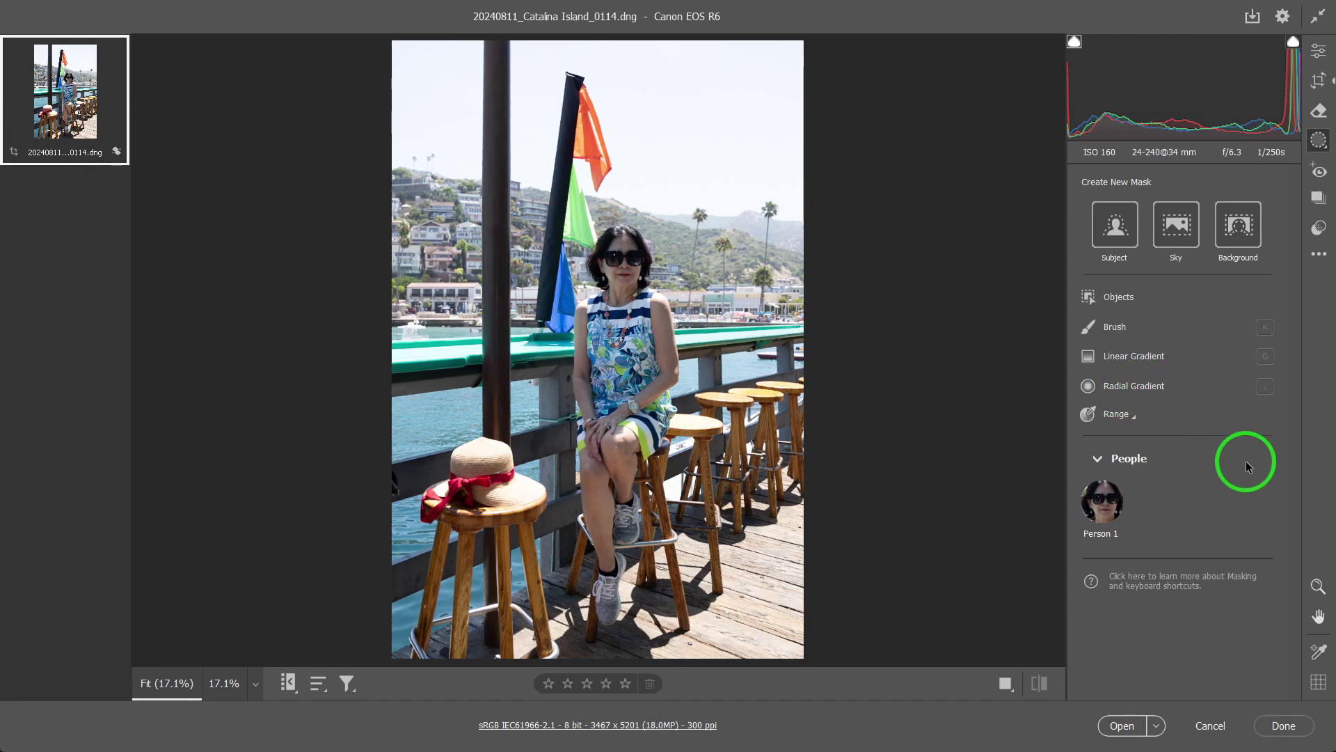
pyautogui.click(1112, 414)
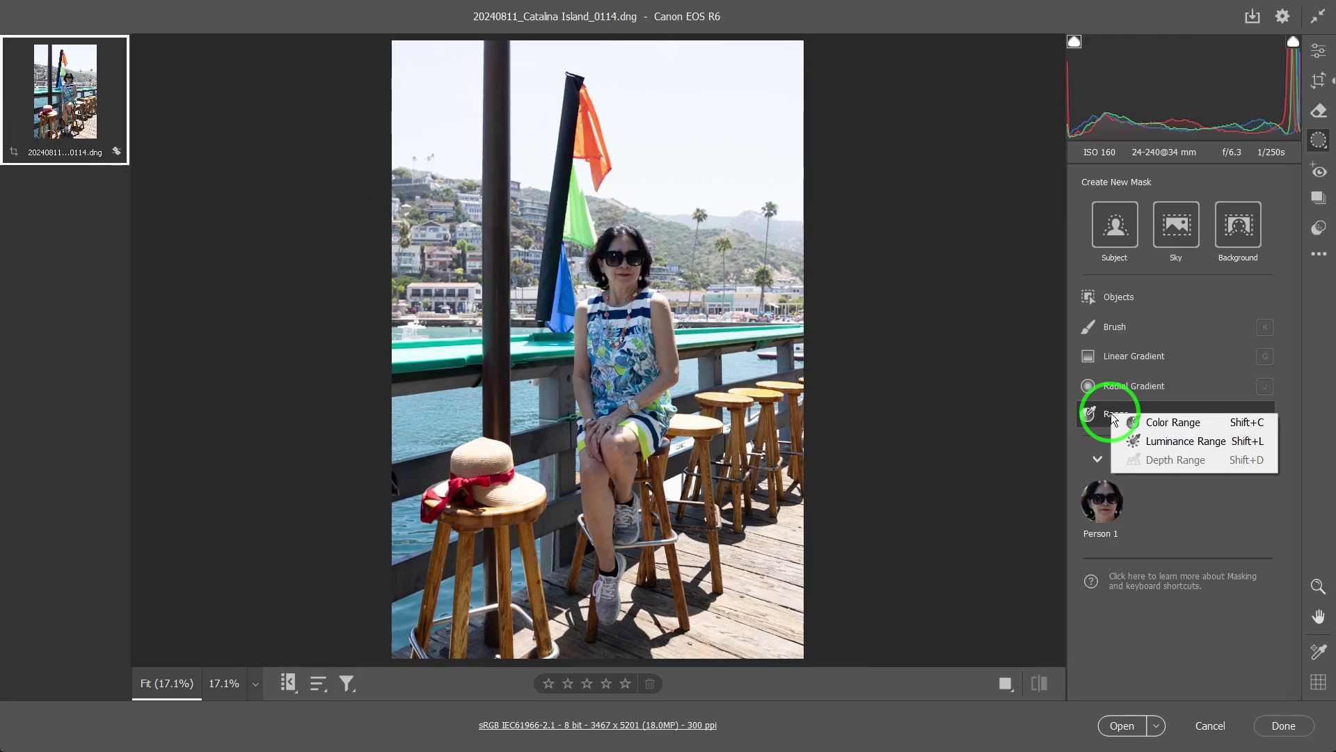
pyautogui.click(1160, 430)
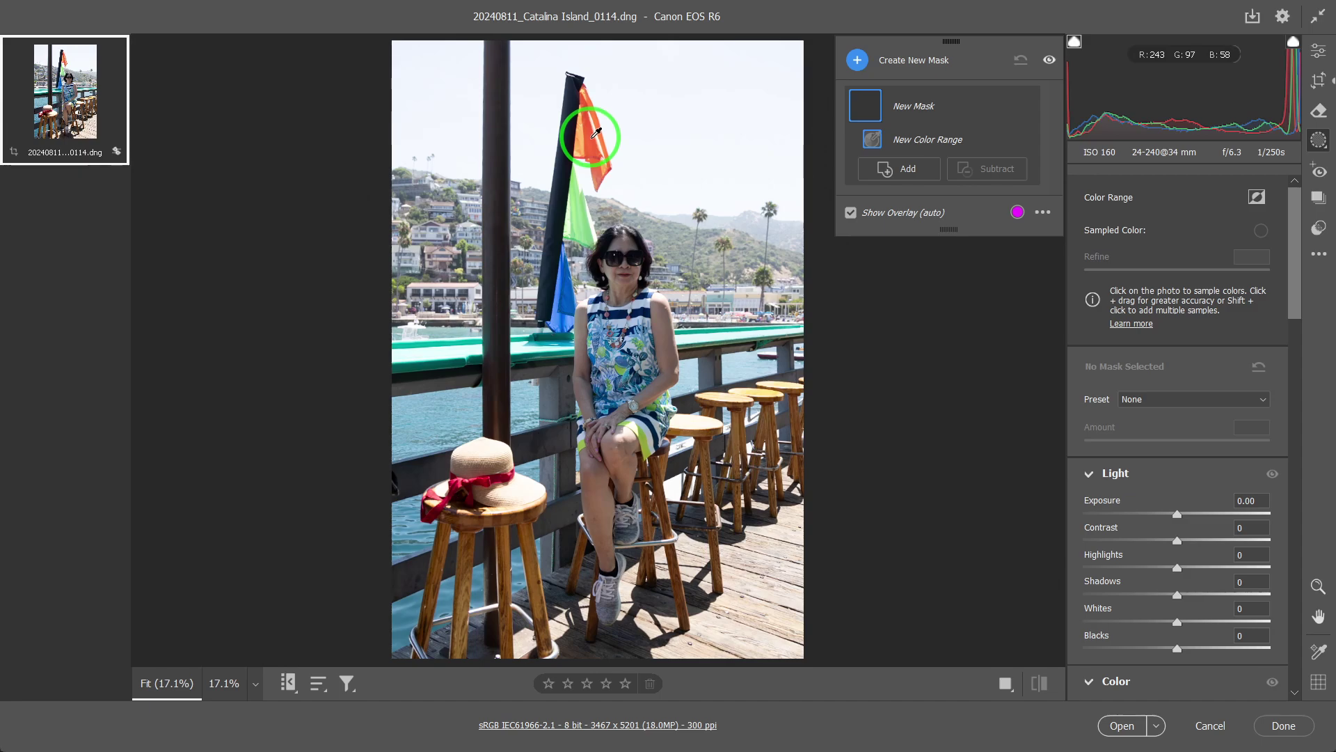
# Sample the orange flag for the Color Range mask, widen then reset Refine to 50, and remove all masks.
pyautogui.click(594, 135)
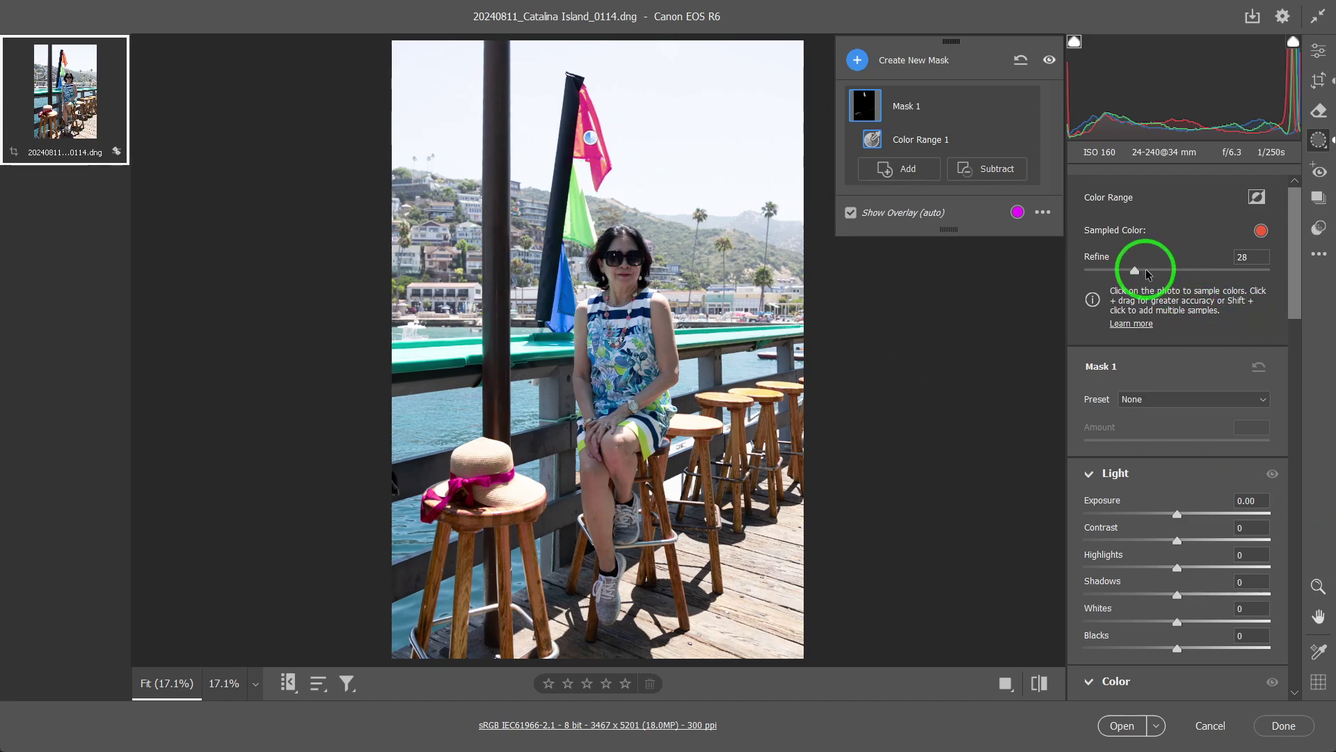
pyautogui.moveTo(1153, 270); pyautogui.dragTo(1221, 270)
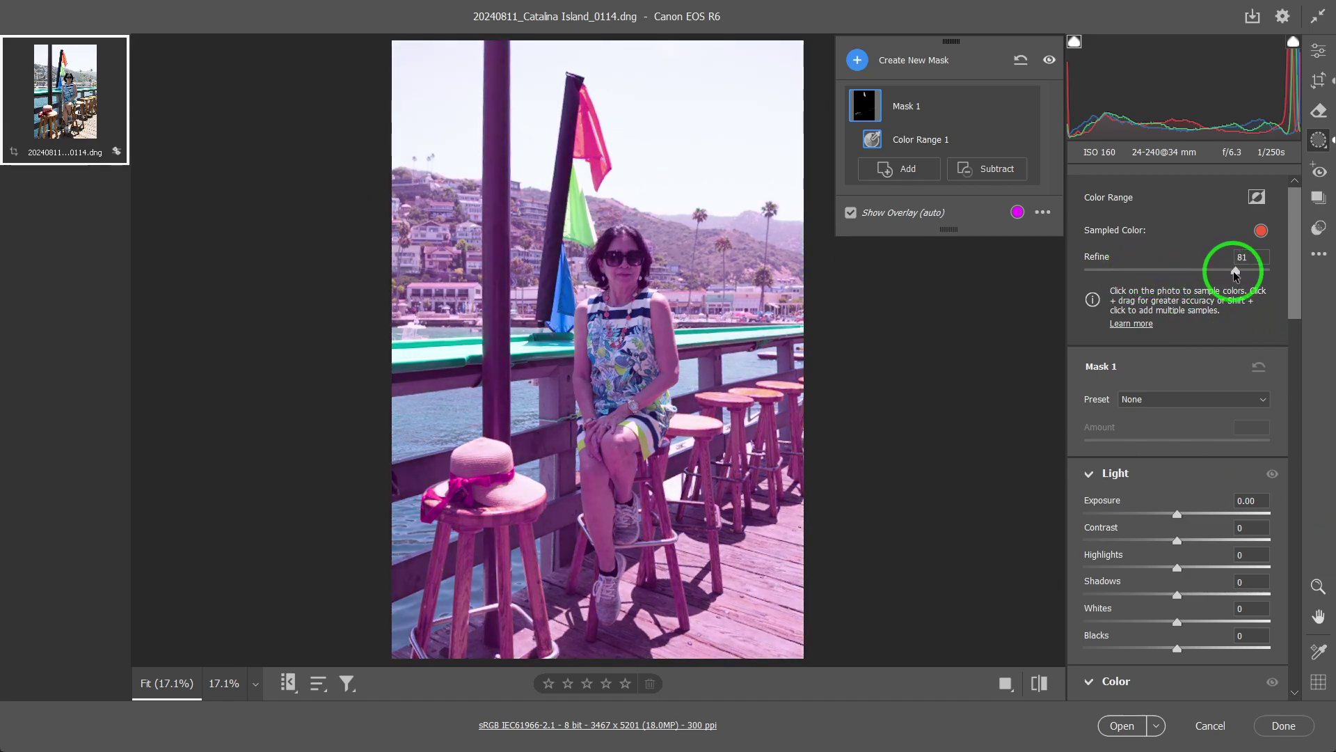
pyautogui.click(954, 298)
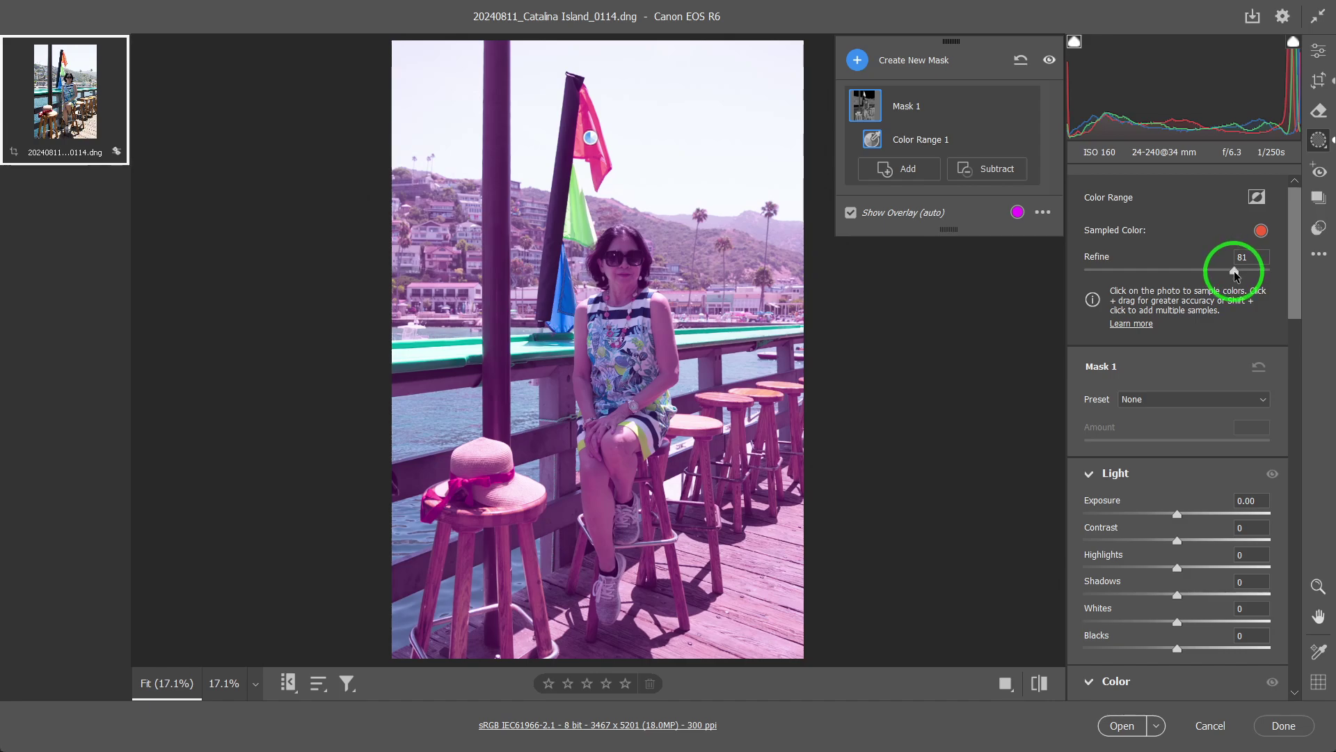
pyautogui.doubleClick(1234, 270)
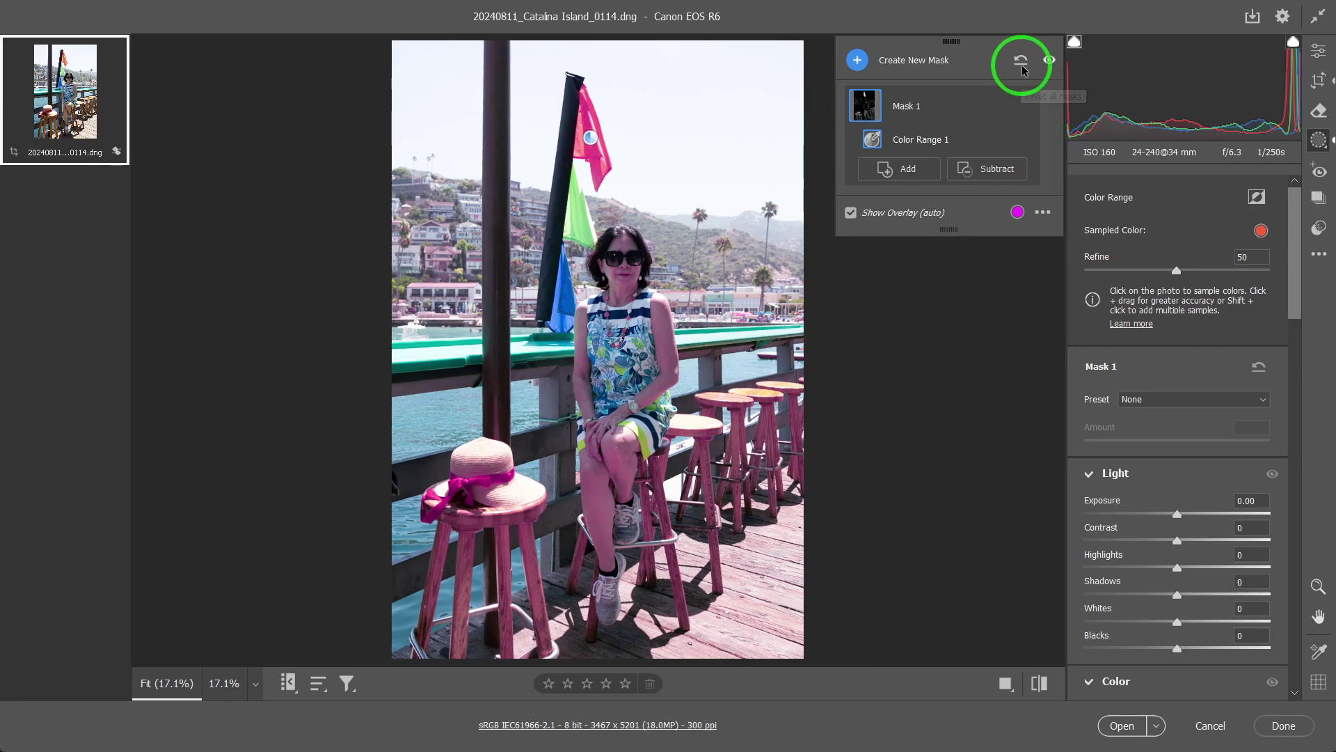
pyautogui.click(1021, 64)
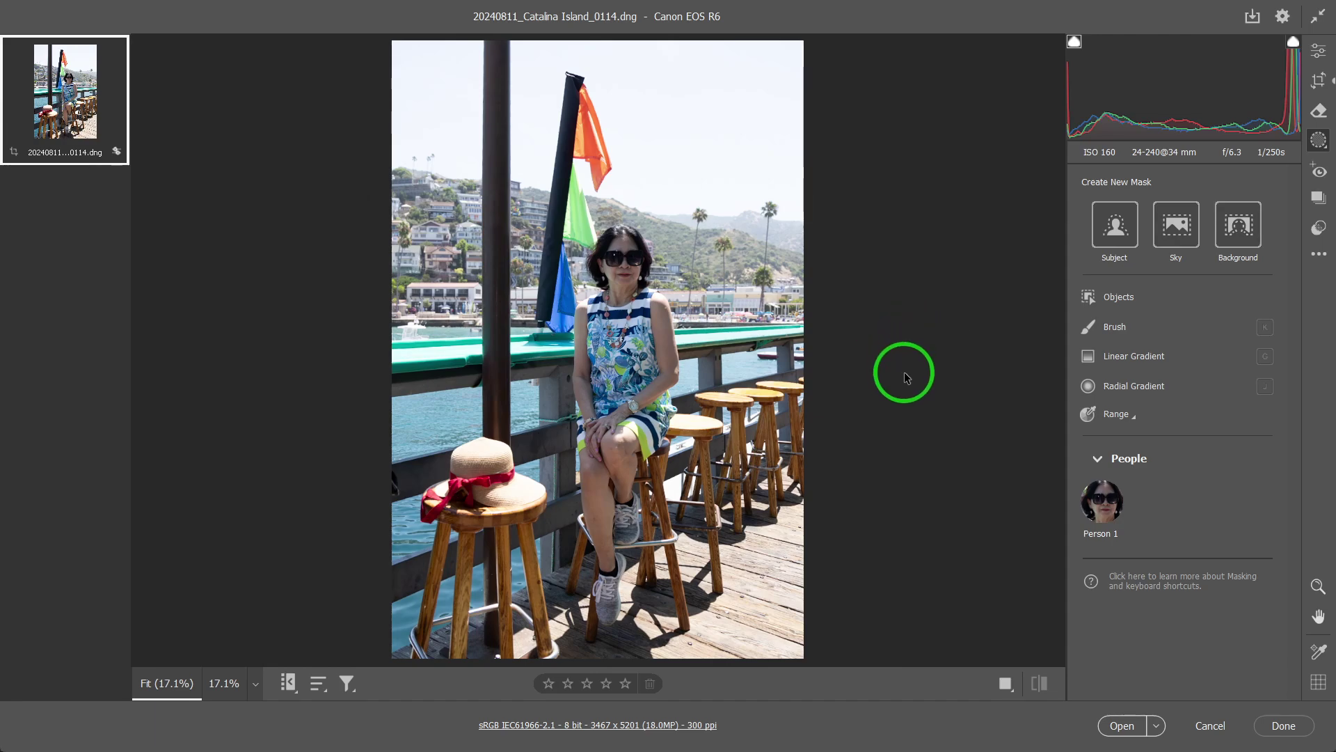
# Create a Luminance Range mask sampled from the deck and shift its range toward darker tones.
pyautogui.click(1118, 415)
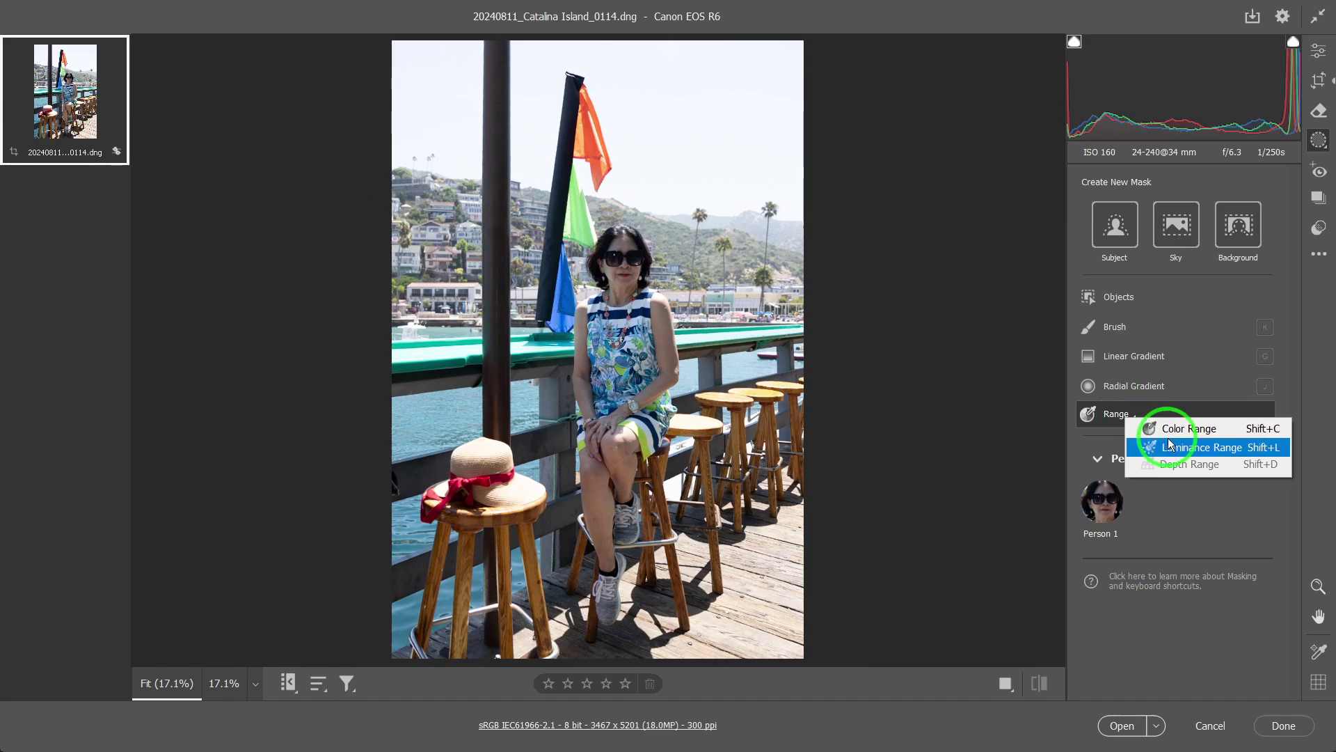
pyautogui.click(1173, 449)
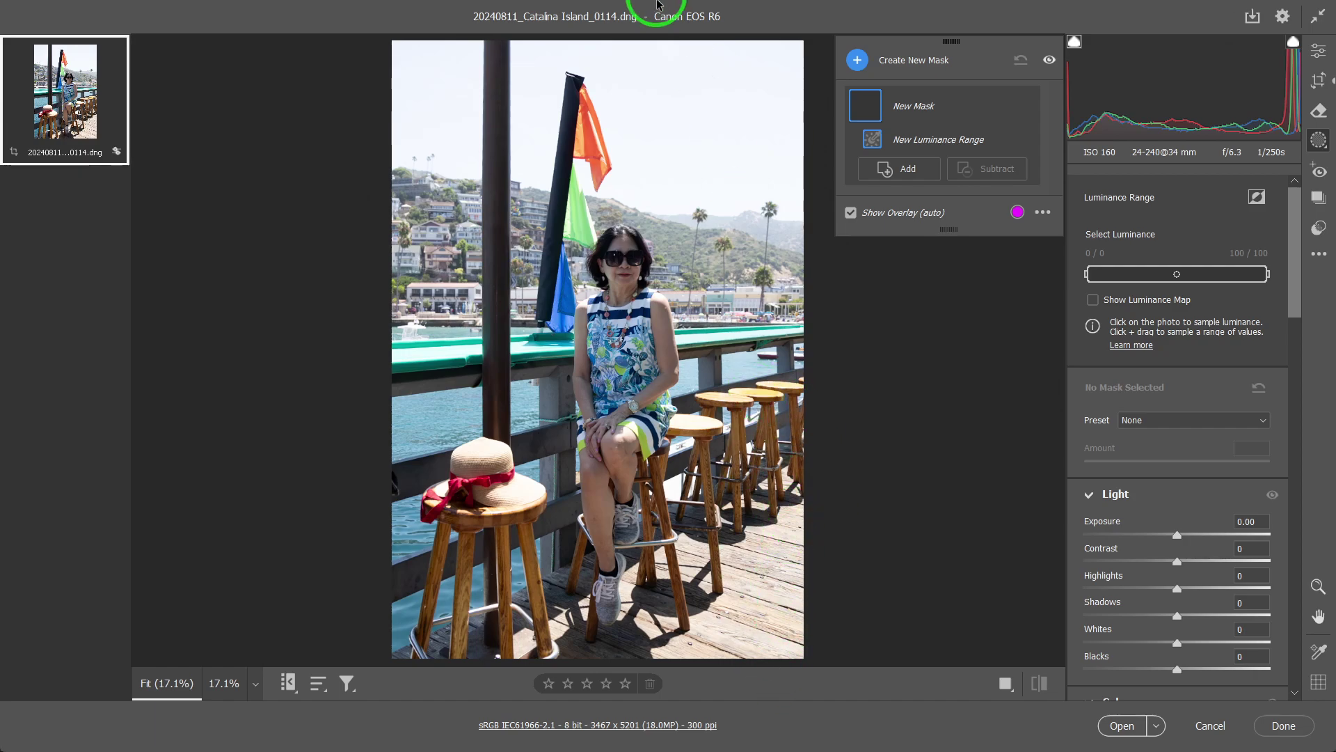
pyautogui.click(789, 595)
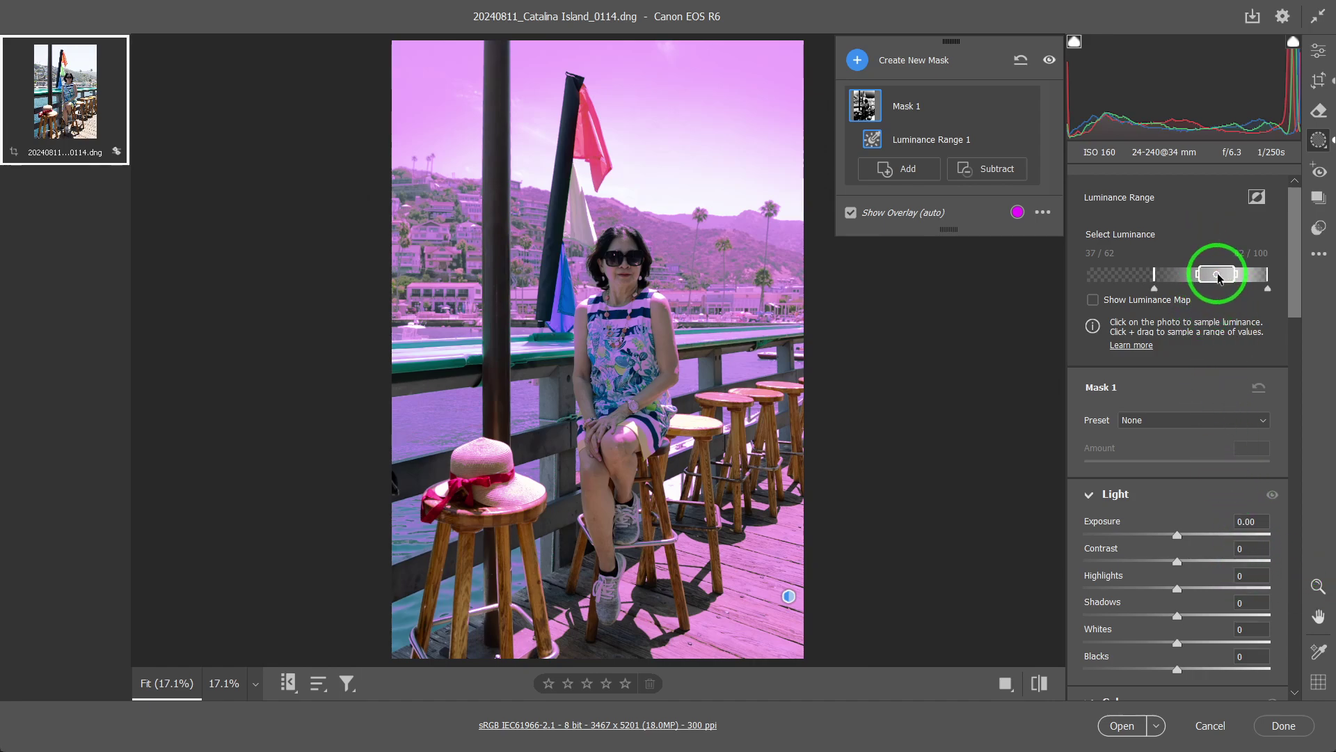
pyautogui.moveTo(1219, 277); pyautogui.dragTo(1176, 296)
pyautogui.moveTo(1159, 289)
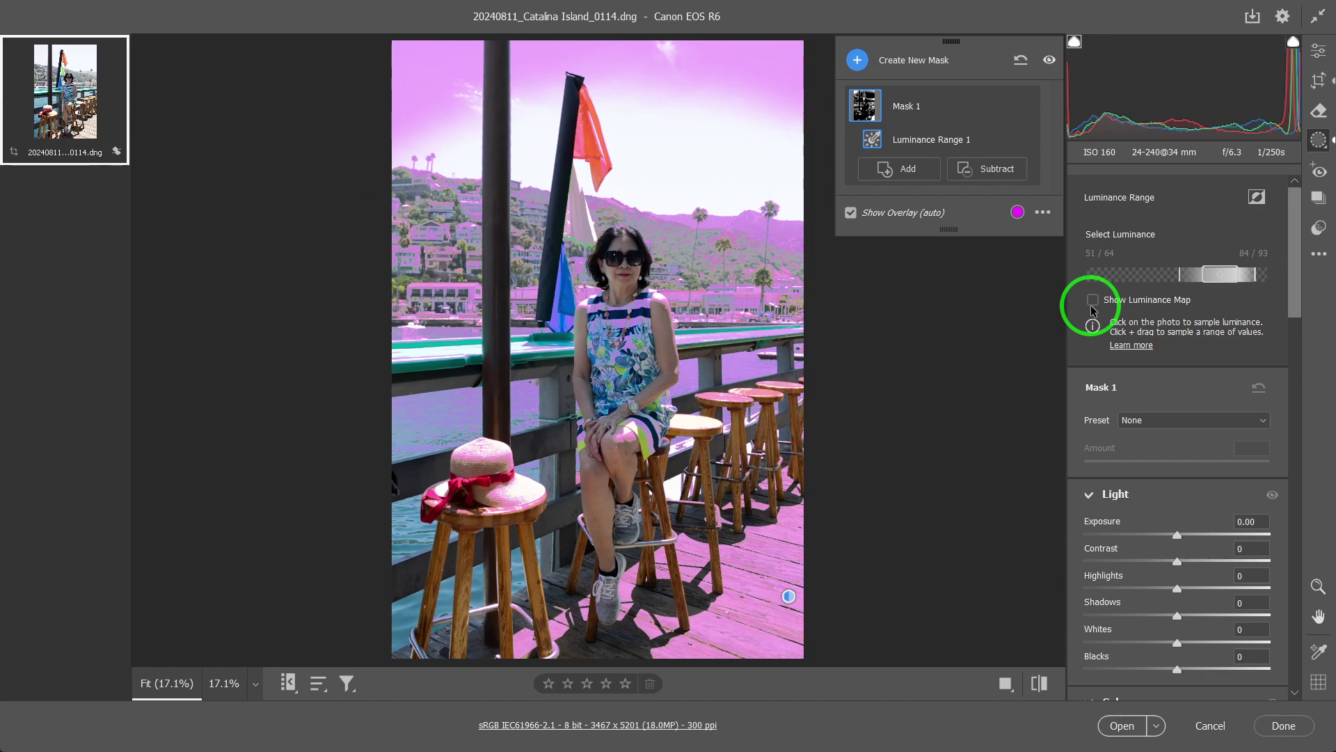
pyautogui.moveTo(1218, 274); pyautogui.dragTo(1304, 292)
# Set the luminance range to 32/47 through 67/83 and briefly preview the Luminance Map.
pyautogui.click(1227, 287)
pyautogui.moveTo(1149, 288); pyautogui.dragTo(1064, 302)
pyautogui.click(1317, 364)
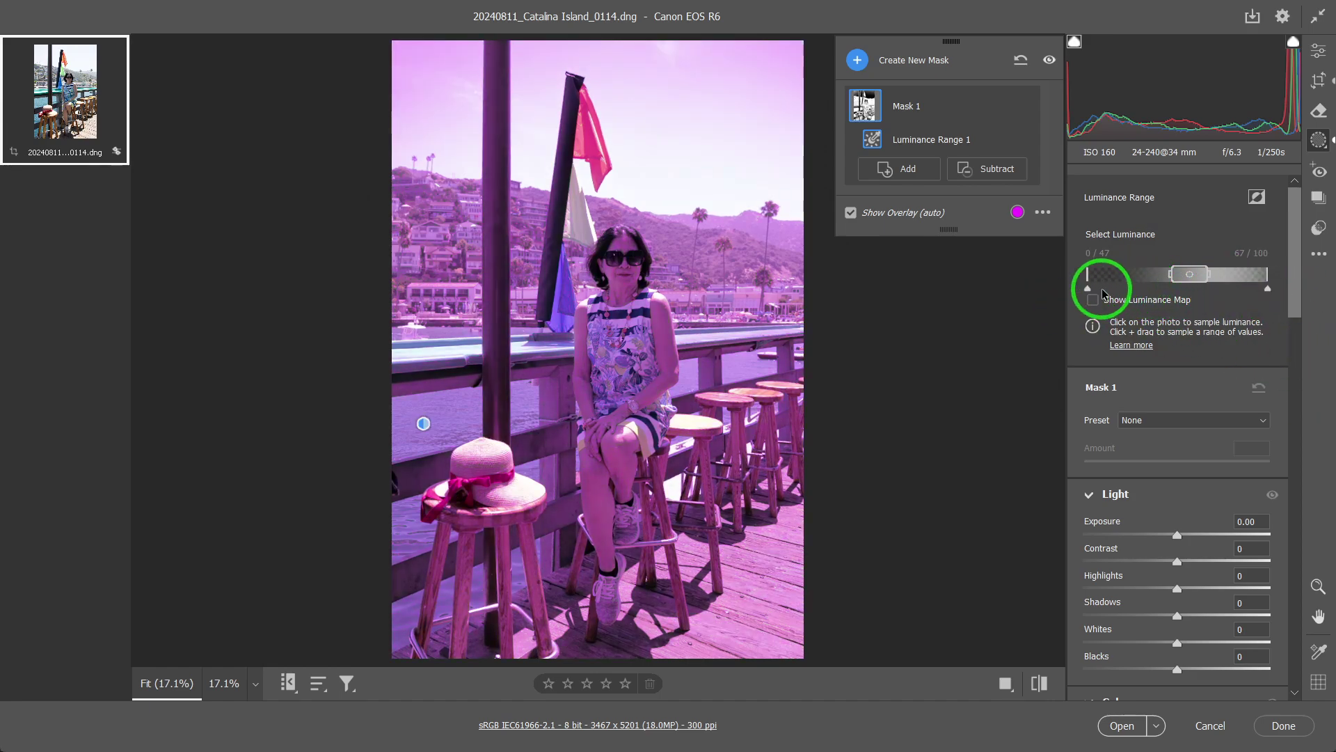
pyautogui.moveTo(1110, 290); pyautogui.dragTo(1145, 289)
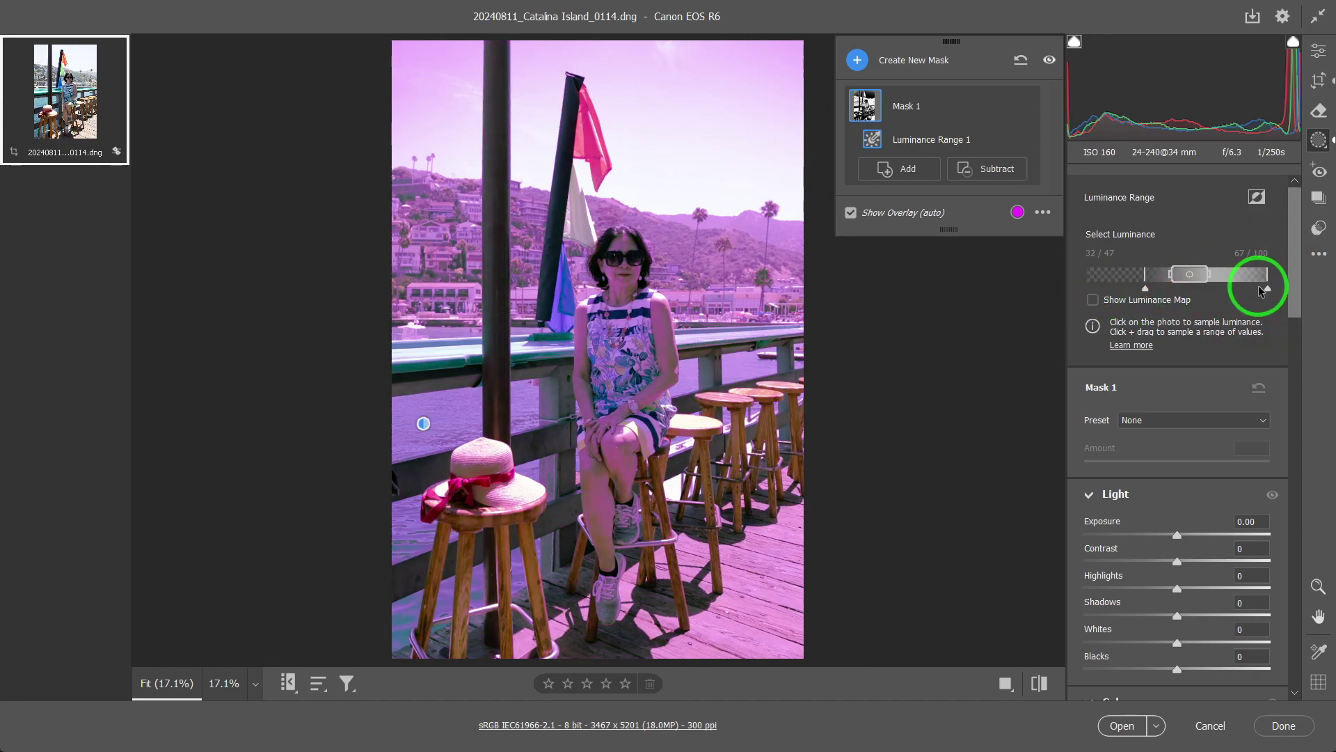
pyautogui.moveTo(1268, 290); pyautogui.dragTo(1238, 291)
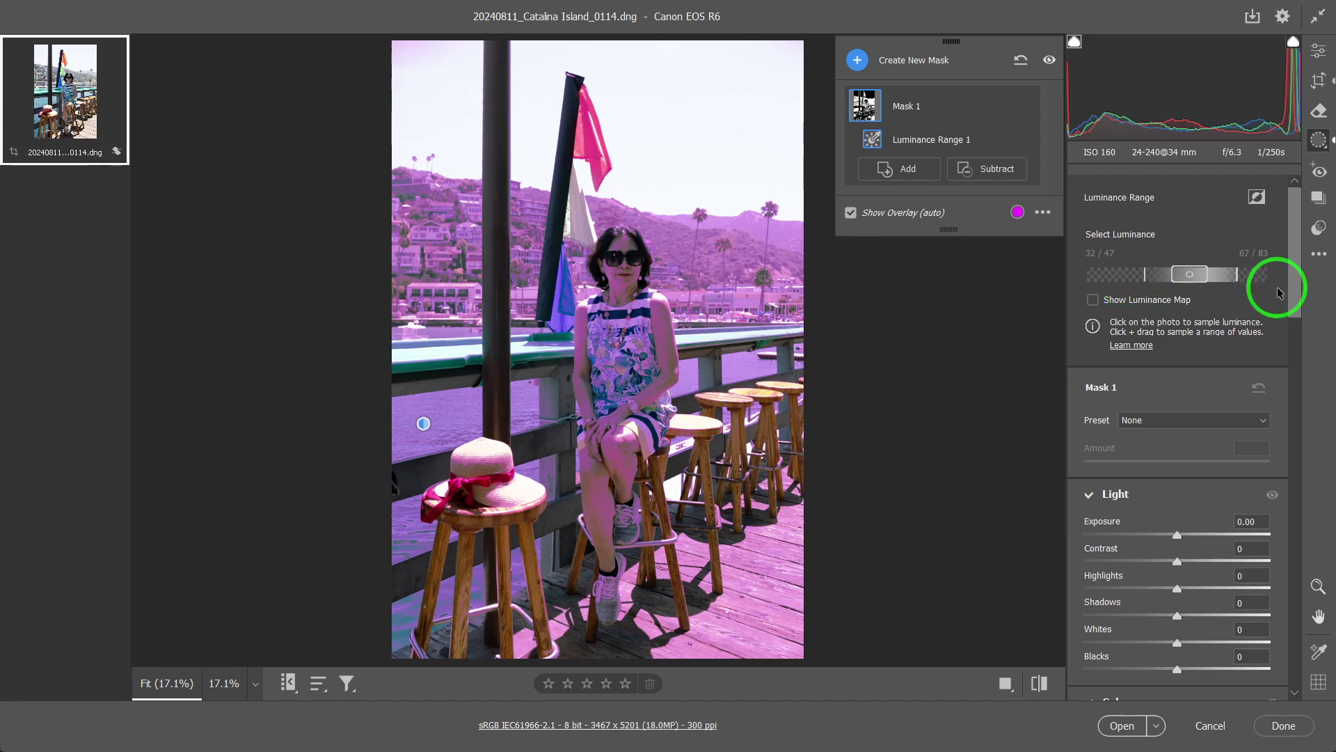
pyautogui.click(1093, 299)
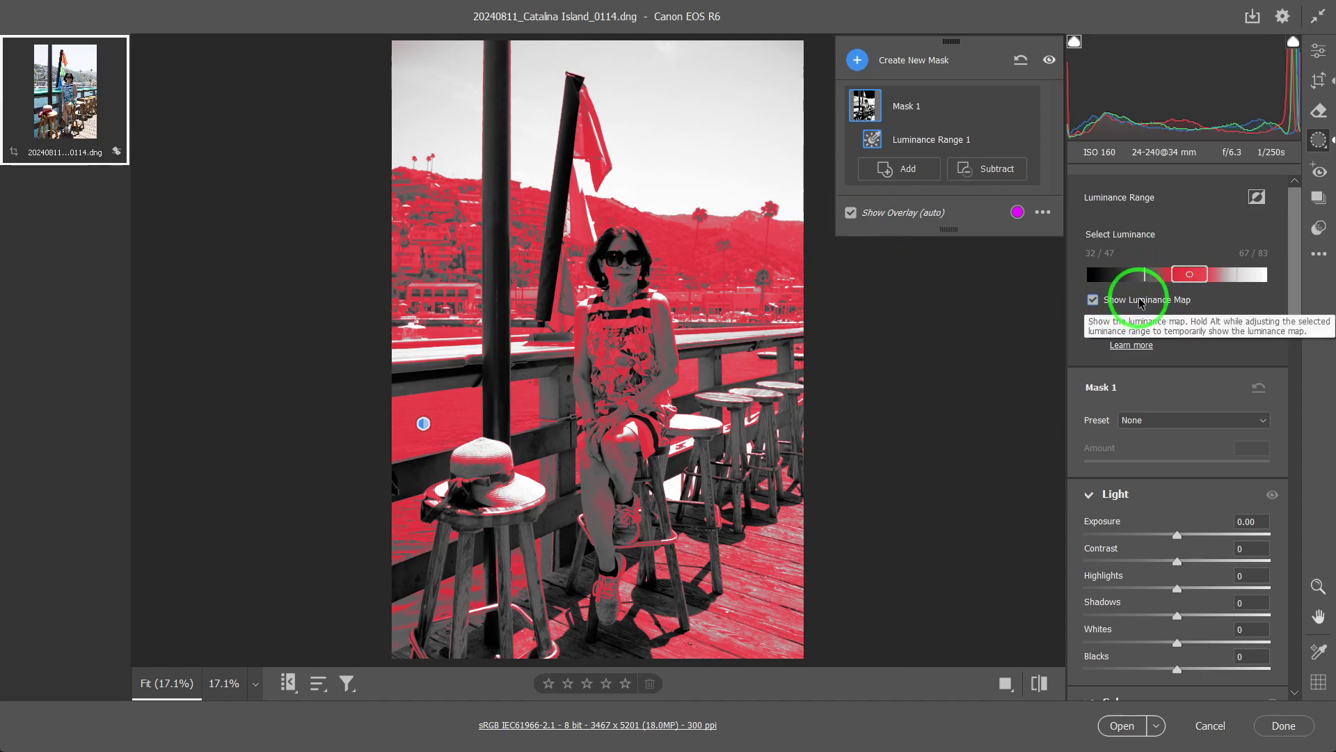
pyautogui.click(1079, 312)
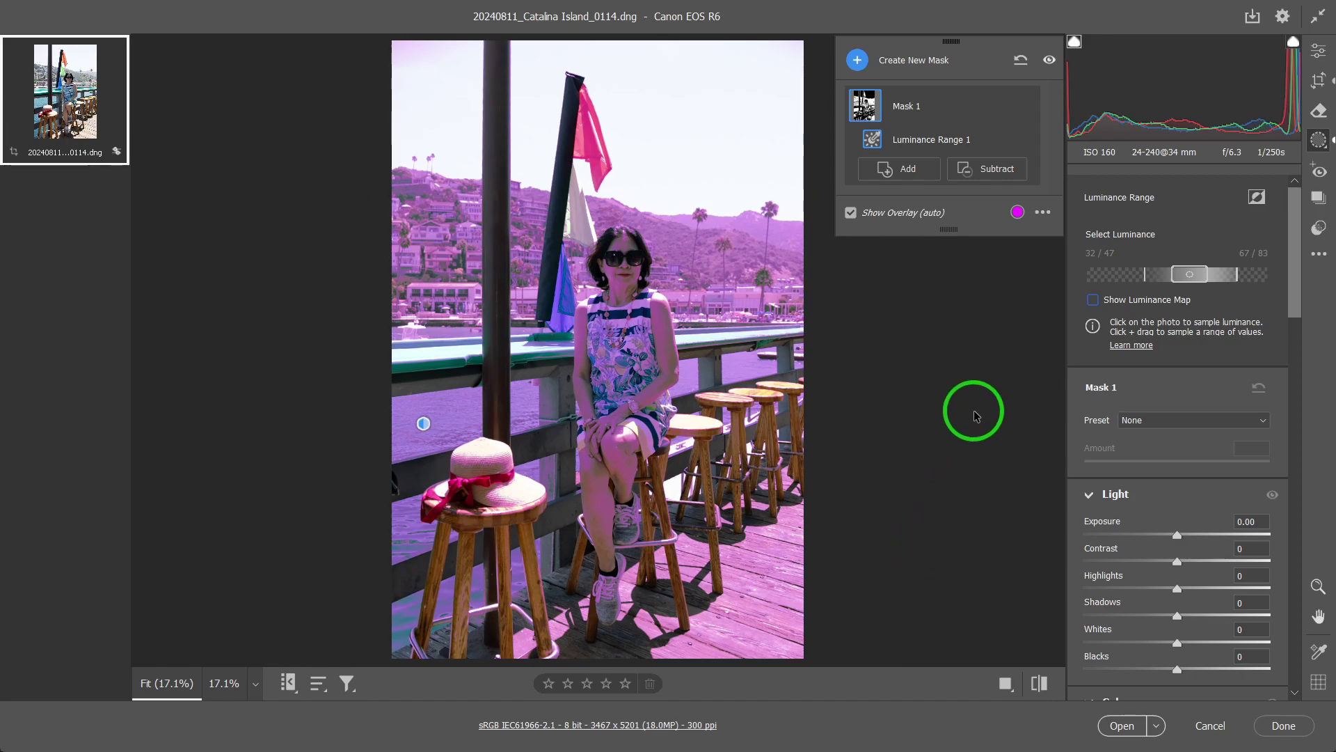
# Replace the luminance mask with a Sky 1 mask that selects only the sky.
pyautogui.moveTo(988, 95)
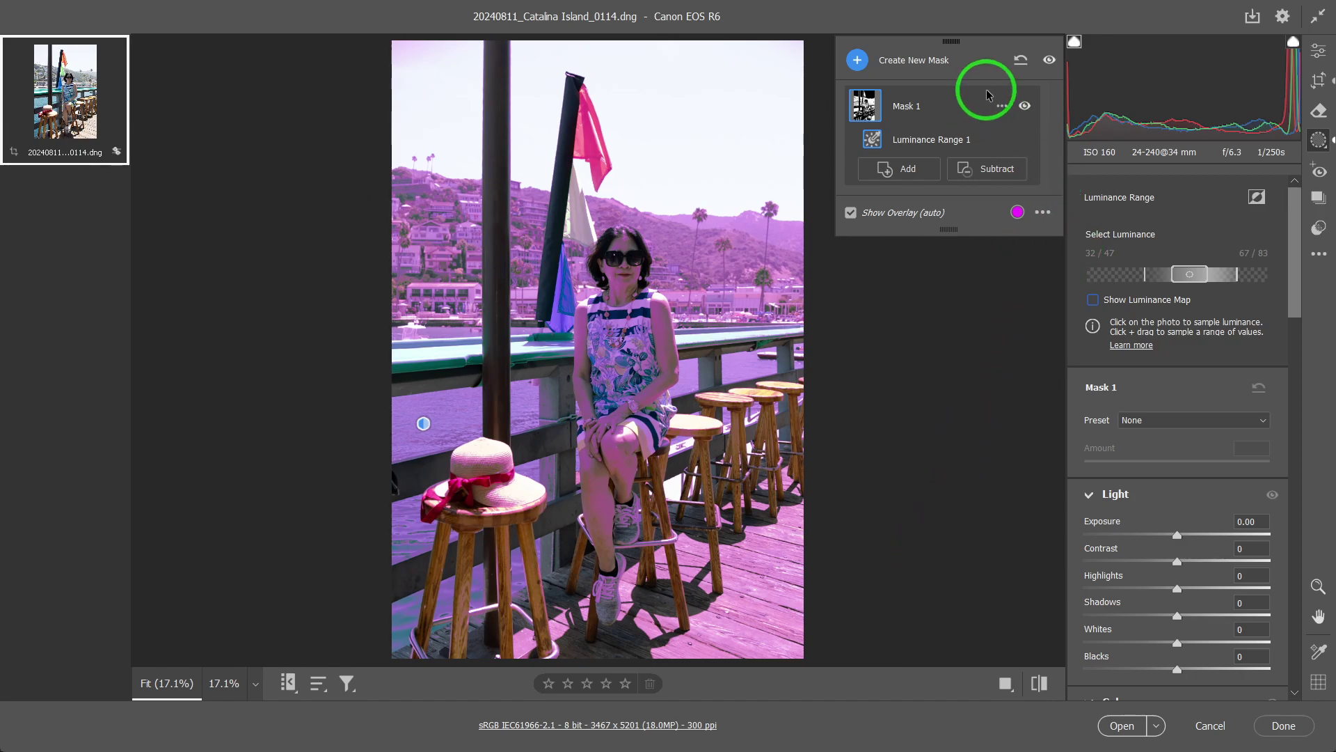
pyautogui.click(1020, 60)
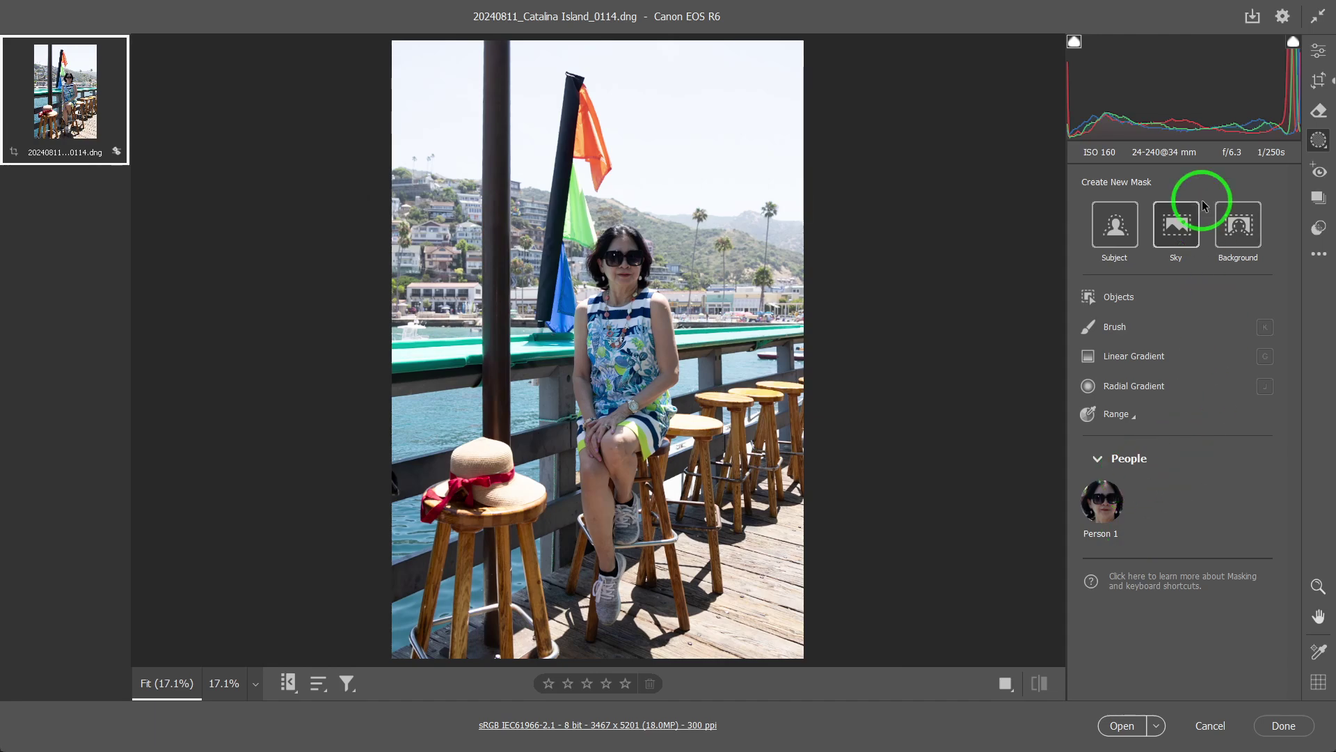
pyautogui.click(1181, 232)
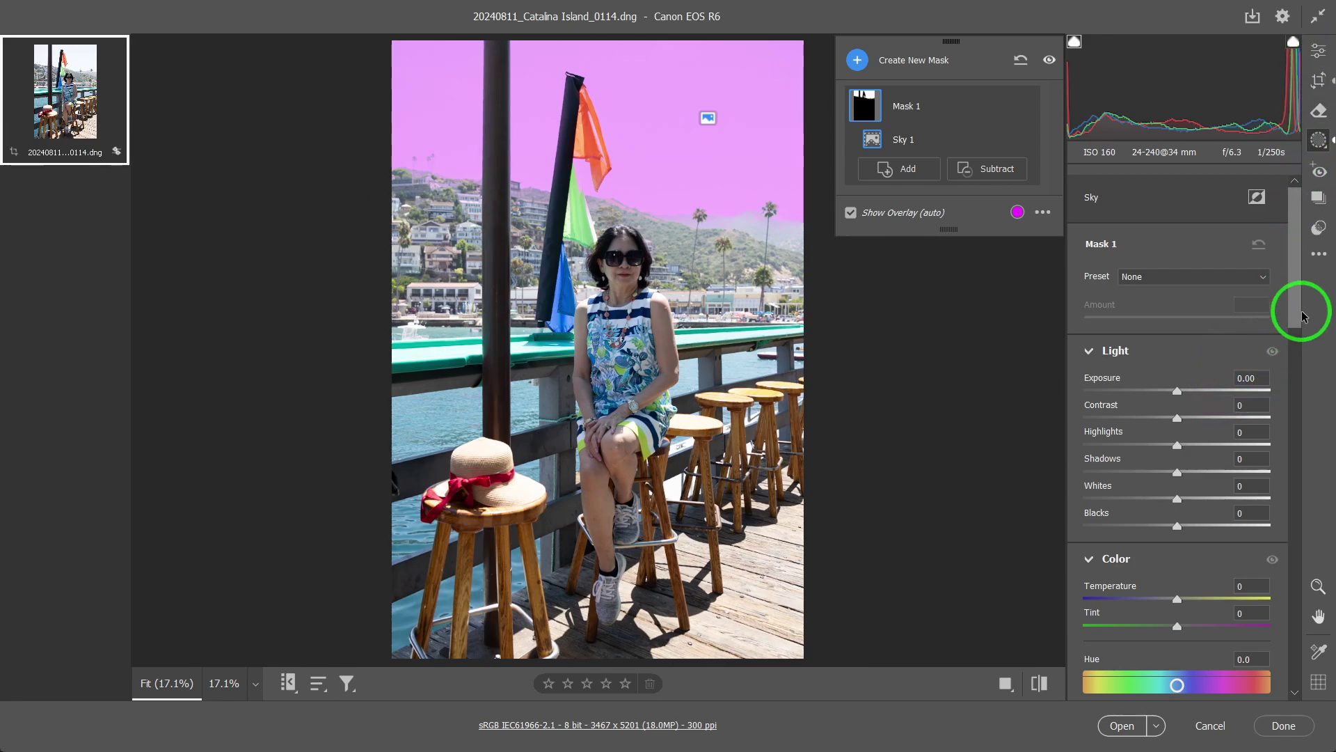
pyautogui.scroll(-3, 1292, 331)
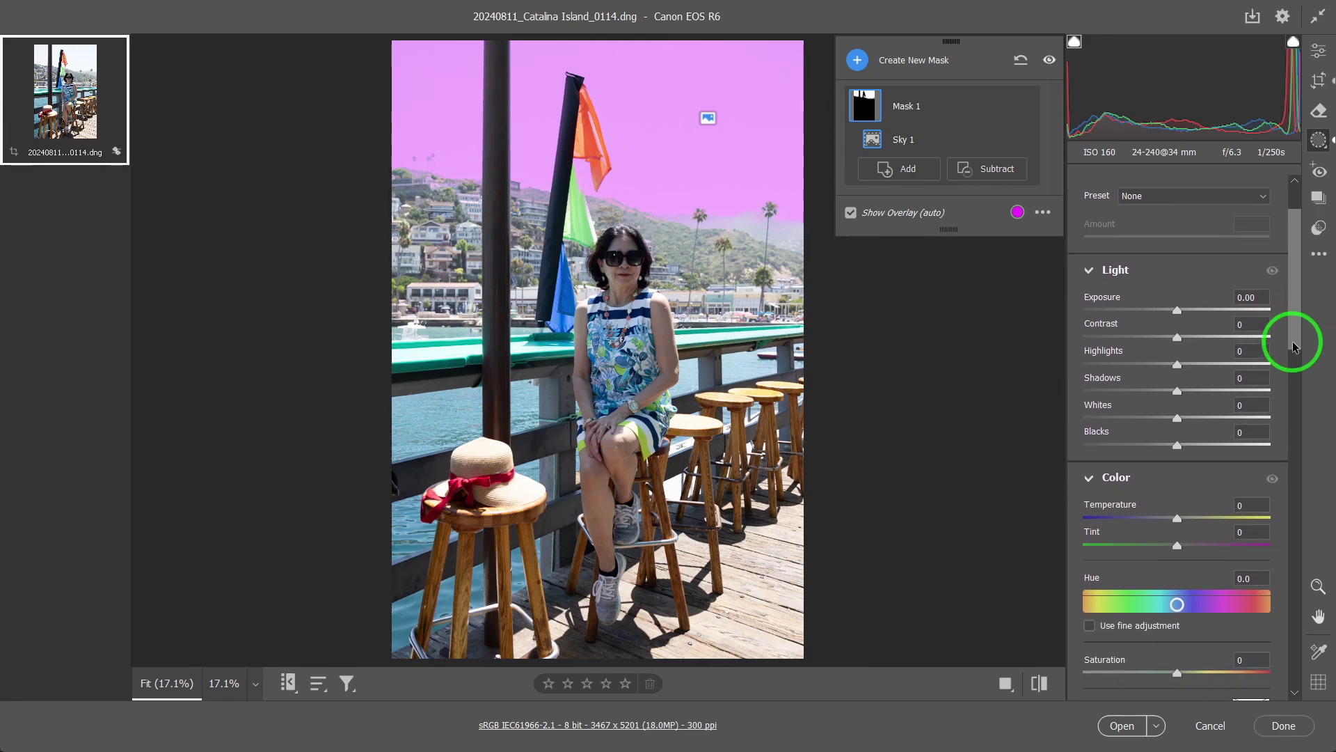
pyautogui.click(1196, 337)
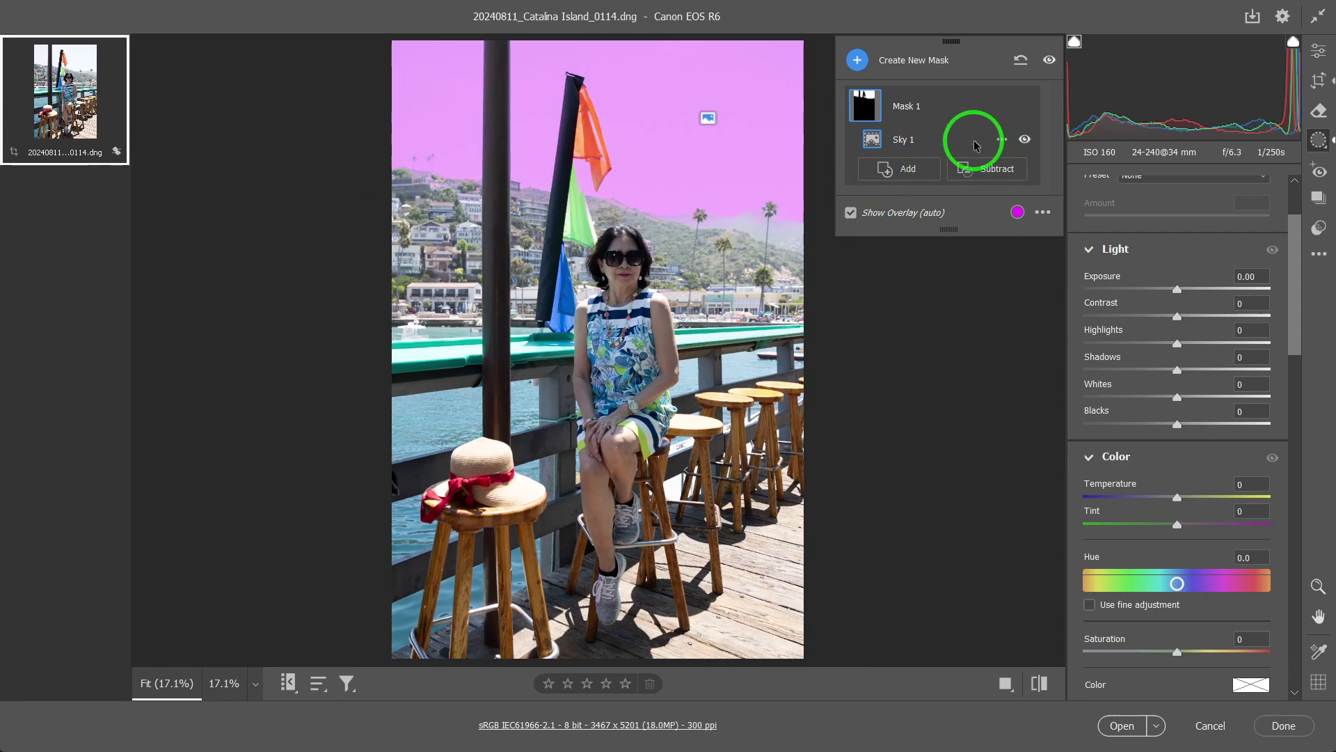
pyautogui.click(1001, 107)
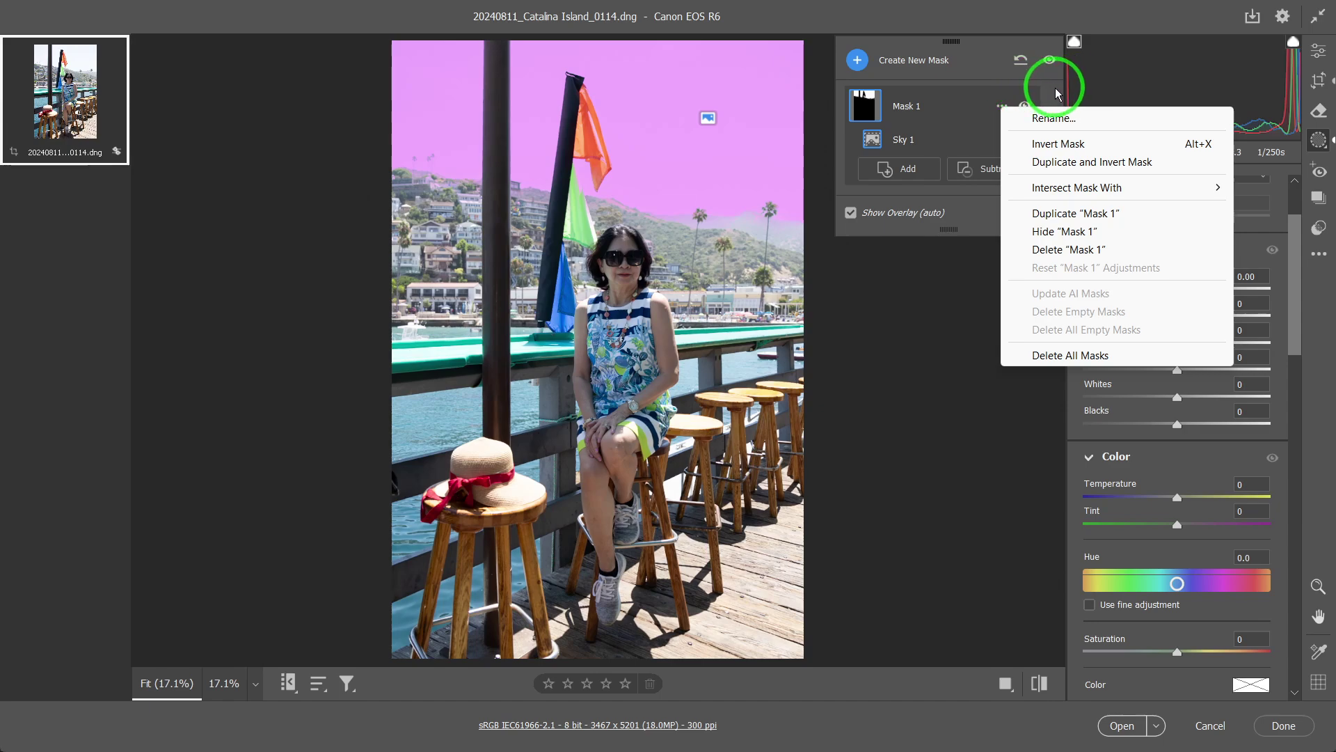
pyautogui.click(1055, 93)
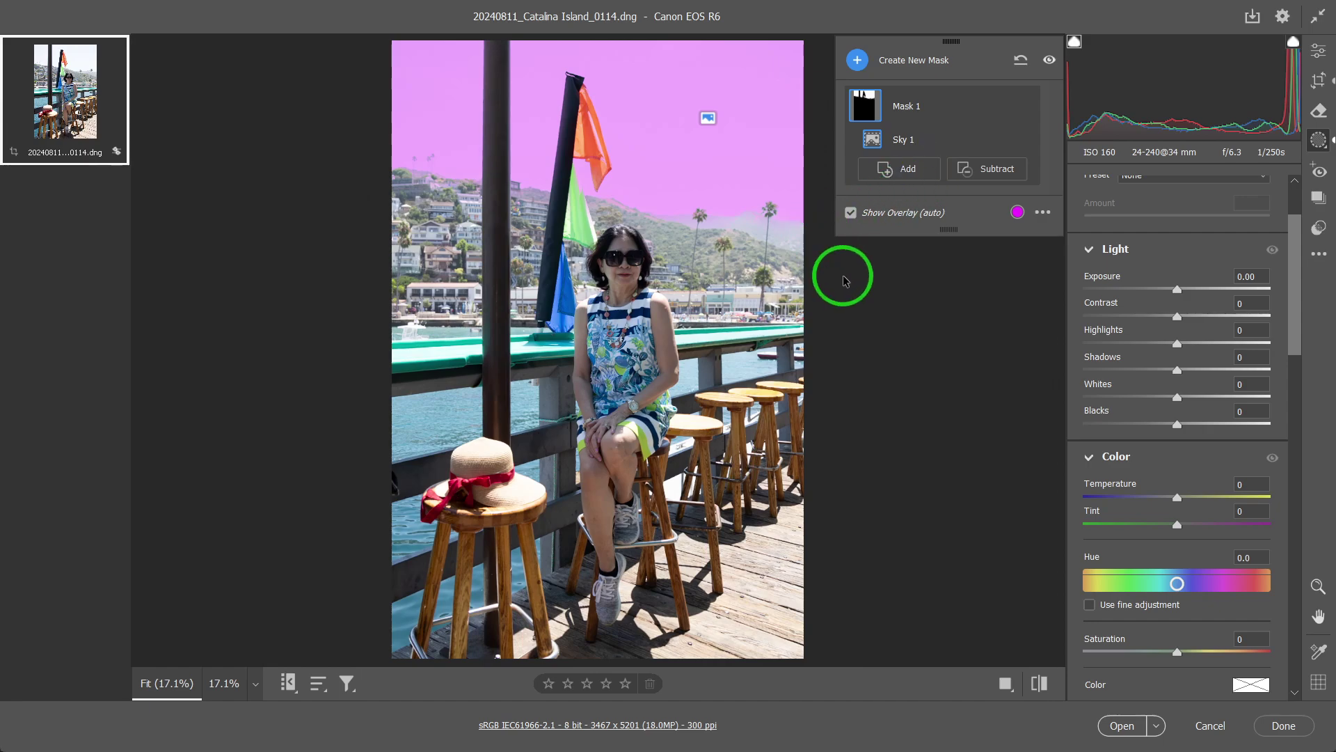
pyautogui.moveTo(1293, 343); pyautogui.dragTo(1294, 427)
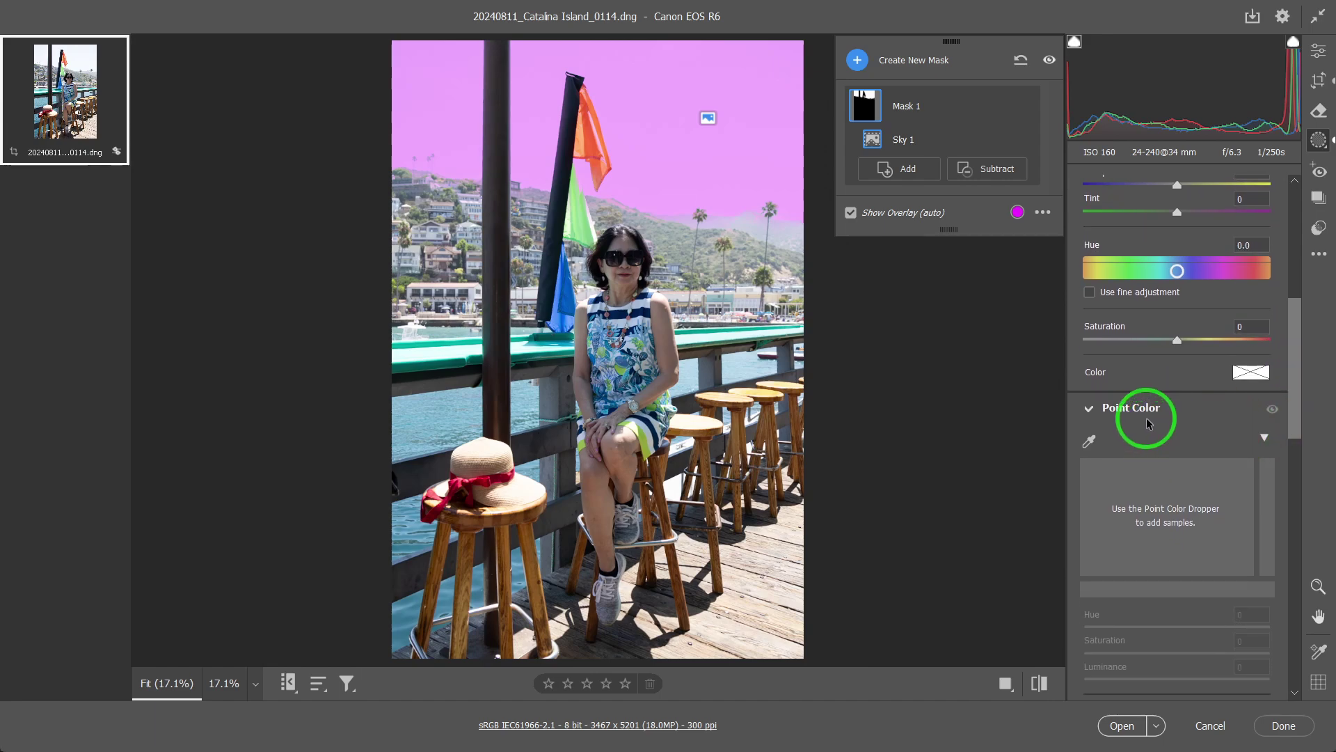
pyautogui.moveTo(1299, 390); pyautogui.dragTo(1311, 540)
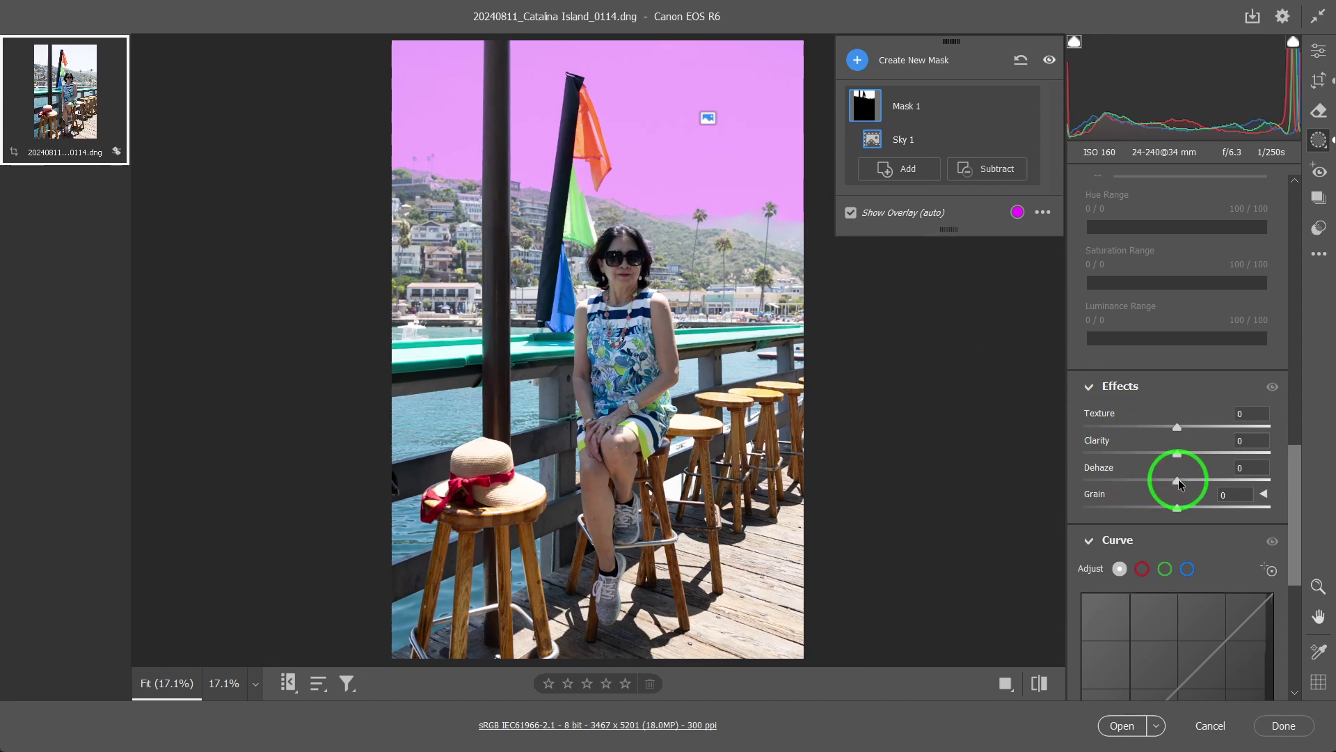
# Give the Sky 1 mask Dehaze +64 and Exposure -0.30.
pyautogui.moveTo(1178, 481); pyautogui.dragTo(1238, 482)
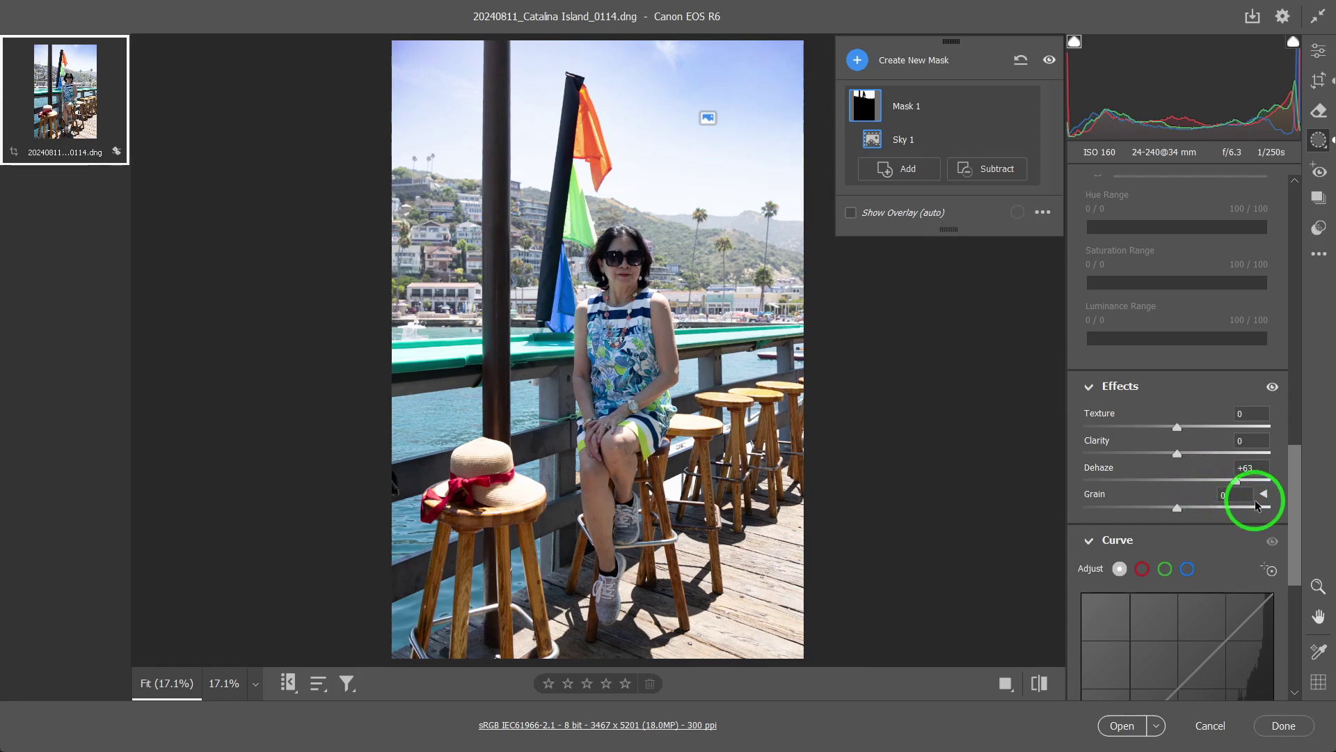
pyautogui.moveTo(1295, 510); pyautogui.dragTo(1307, 257)
pyautogui.scroll(-1, 1305, 257)
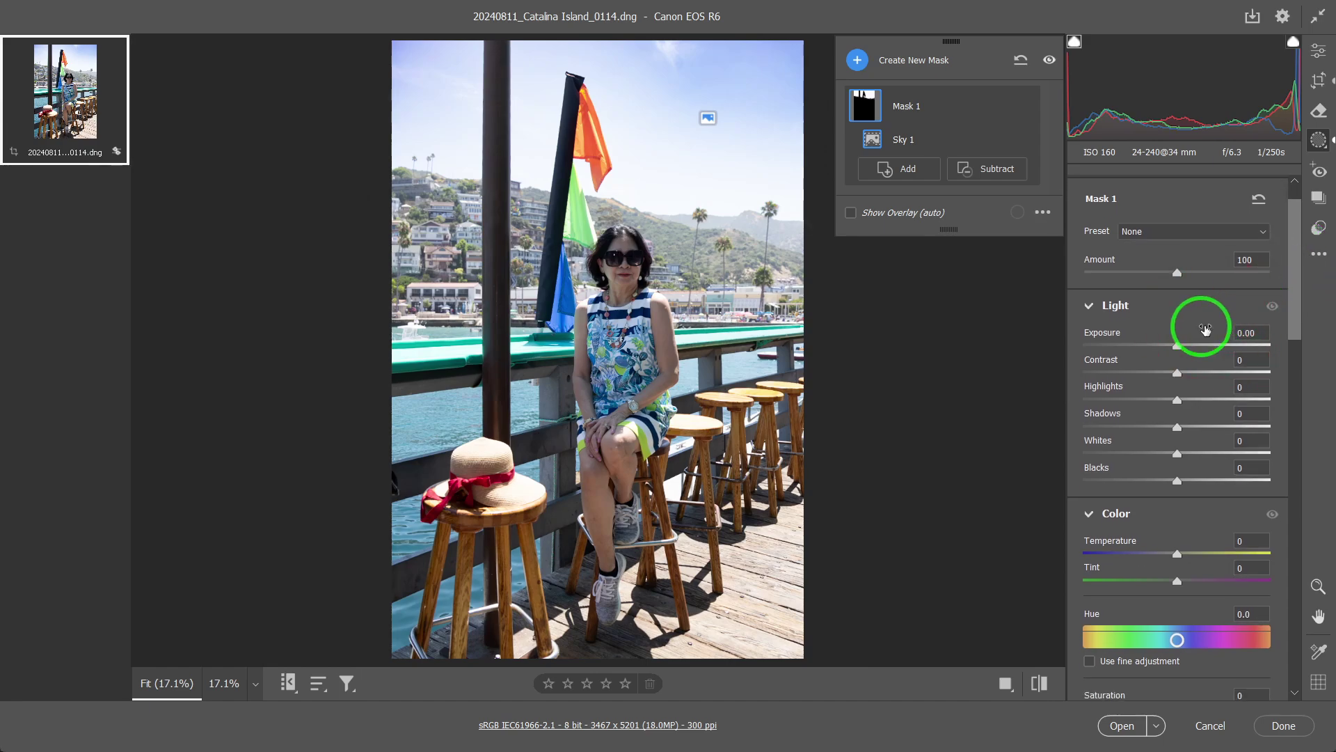
pyautogui.moveTo(1175, 347); pyautogui.dragTo(1171, 348)
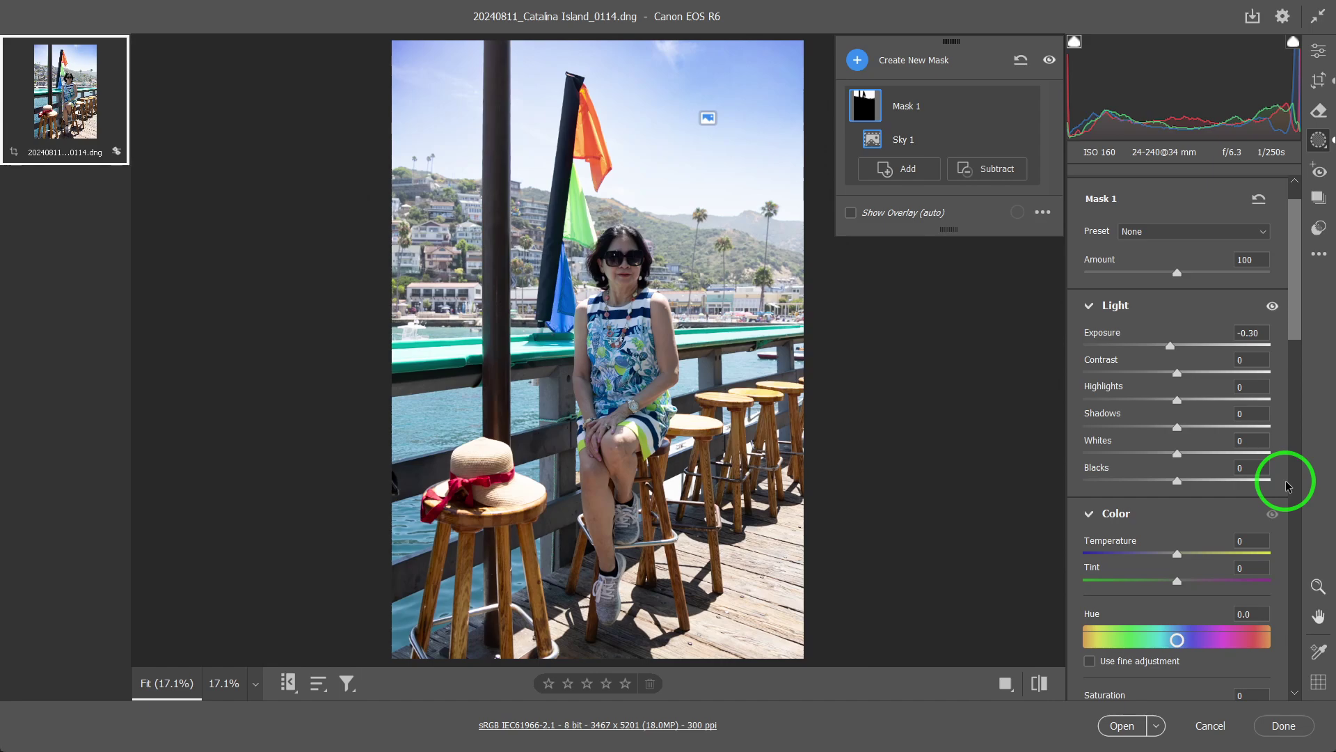
pyautogui.moveTo(1295, 324); pyautogui.dragTo(1295, 679)
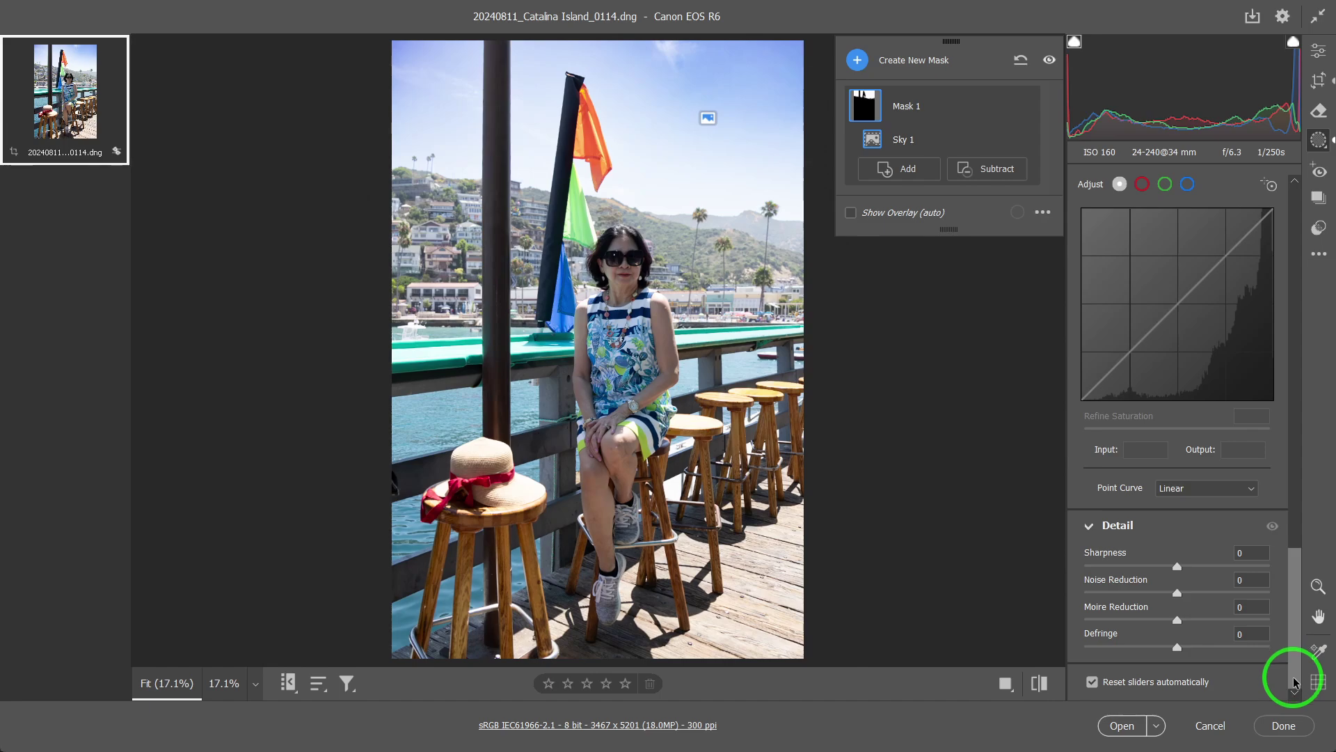